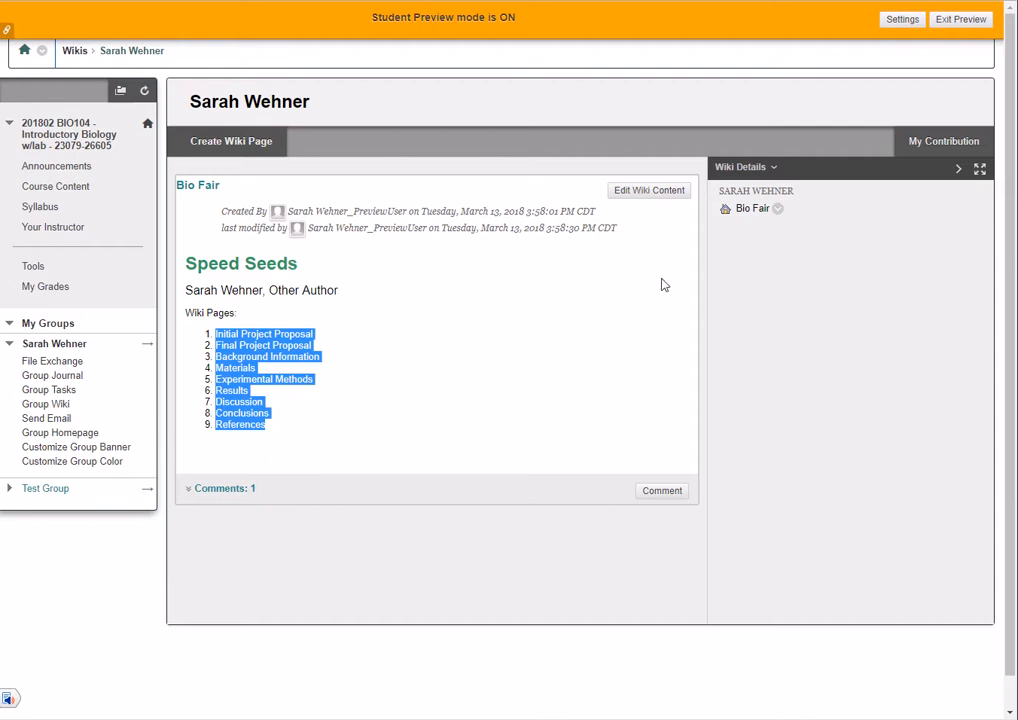
# Start a new wiki page from the group's Bio Fair wiki.
pyautogui.click(325, 347)
pyautogui.moveTo(313, 337); pyautogui.dragTo(213, 336)
pyautogui.click(345, 379)
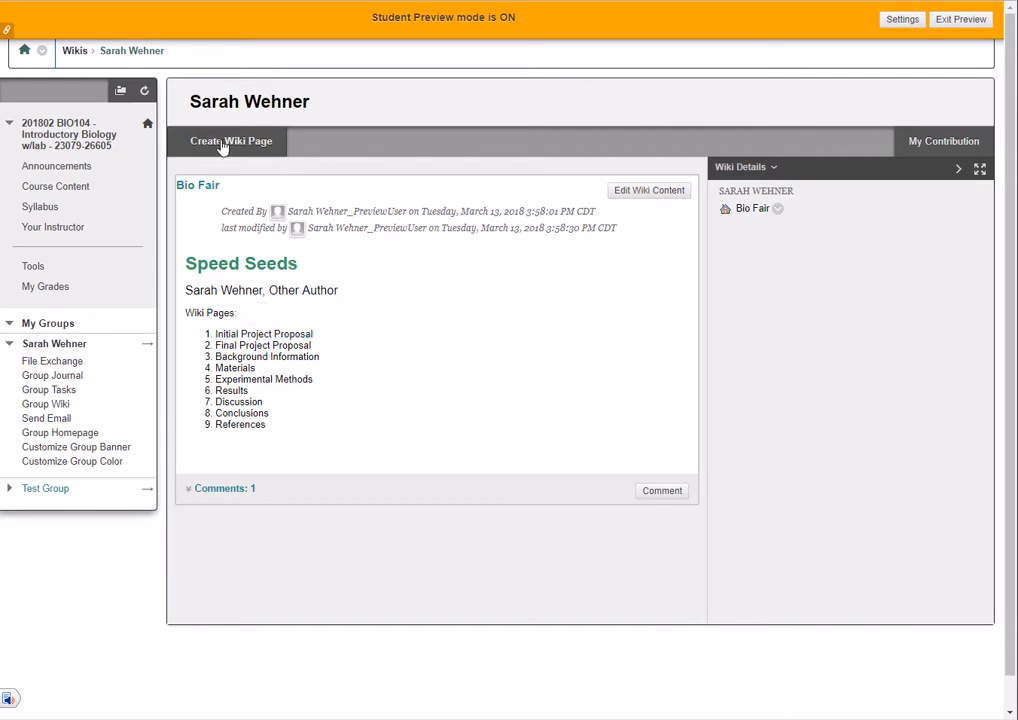
pyautogui.click(254, 145)
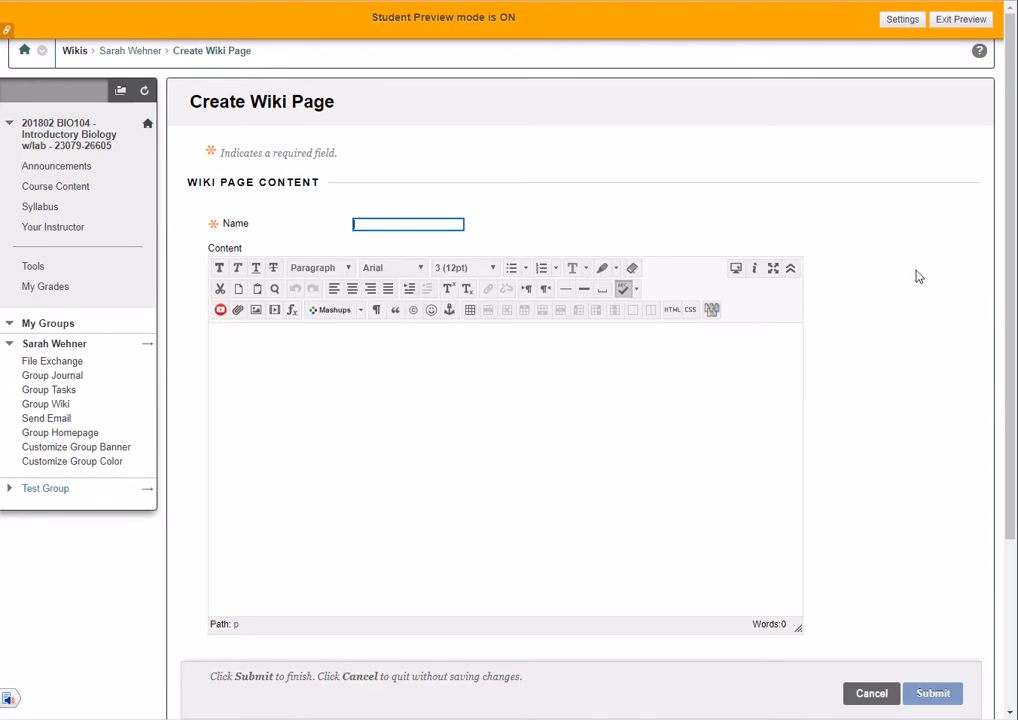
pyautogui.scroll(-3, 919, 277)
pyautogui.scroll(3, 919, 277)
# Copy the title "1: Initial Project Proposal" from the Wiki Contents instructions into the new wiki page's name.
pyautogui.moveTo(351, 712)
pyautogui.click(398, 675)
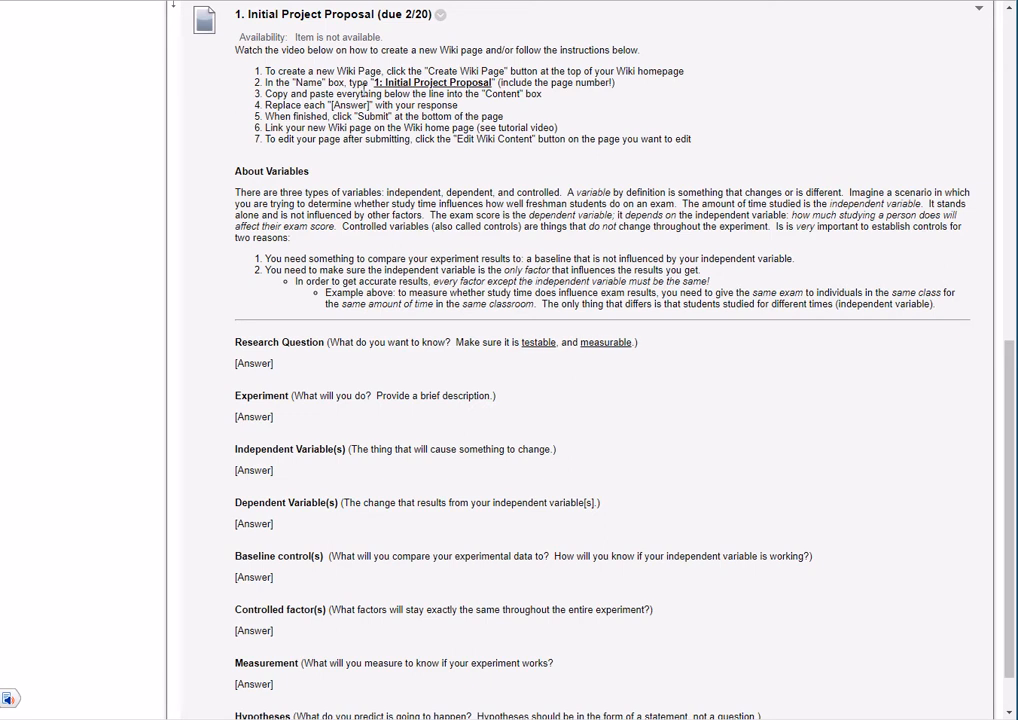
pyautogui.moveTo(375, 82); pyautogui.dragTo(495, 83)
pyautogui.hotkey('ctrl', 'c')
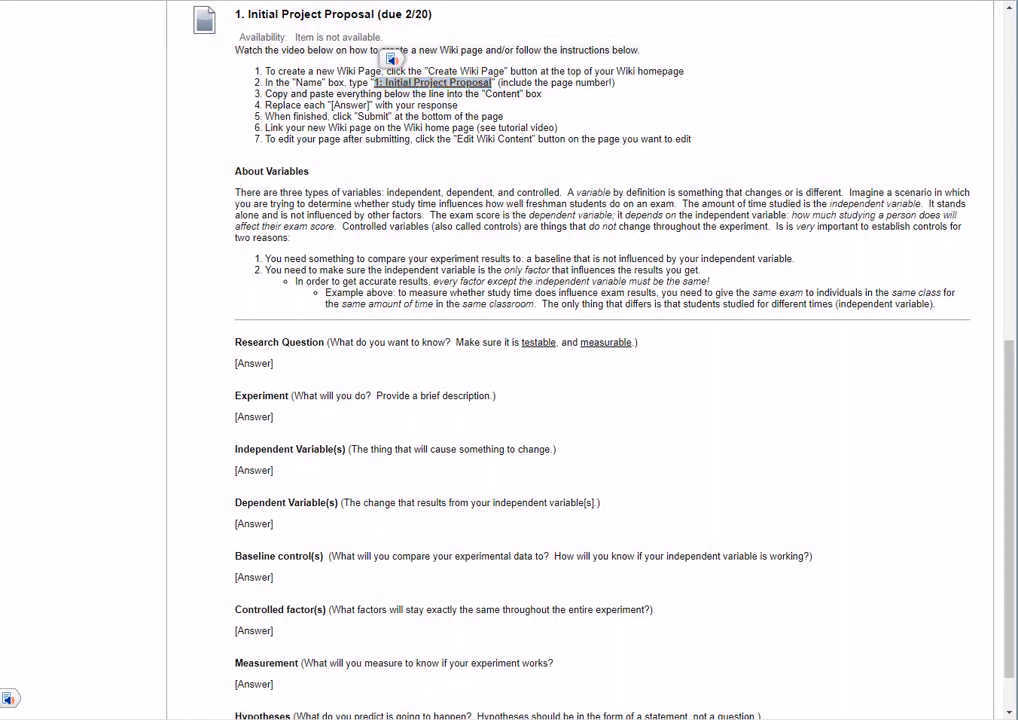
pyautogui.click(552, 650)
pyautogui.hotkey('ctrl', 'v')
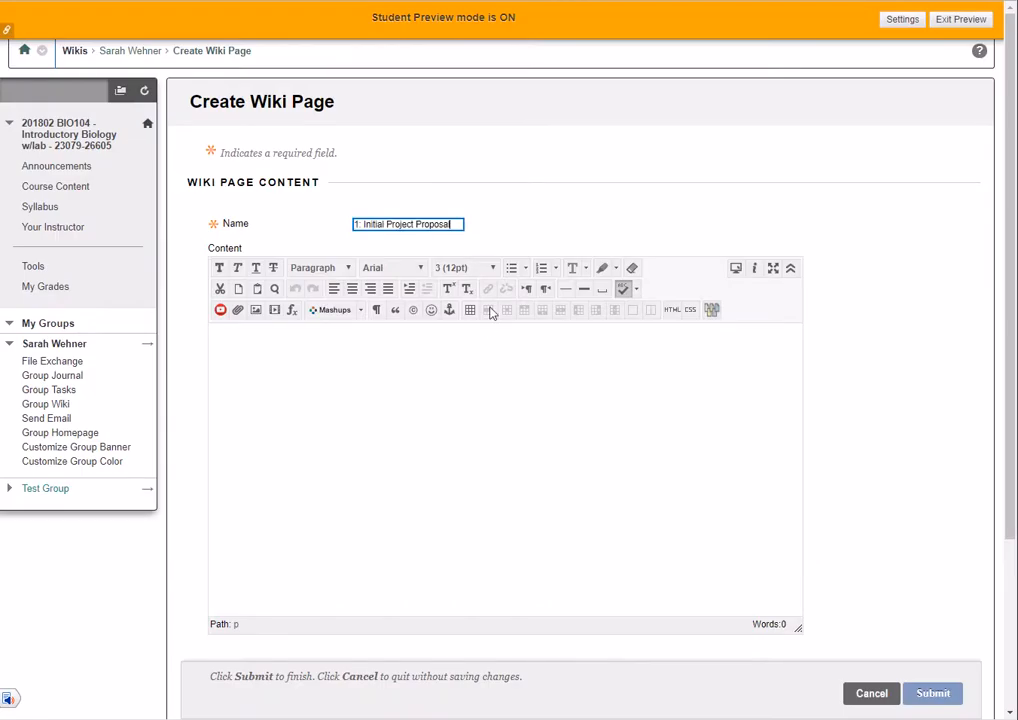
# Copy the question template below the line in Wiki Contents, from Research Question through Hypotheses, into the new page's content.
pyautogui.click(473, 381)
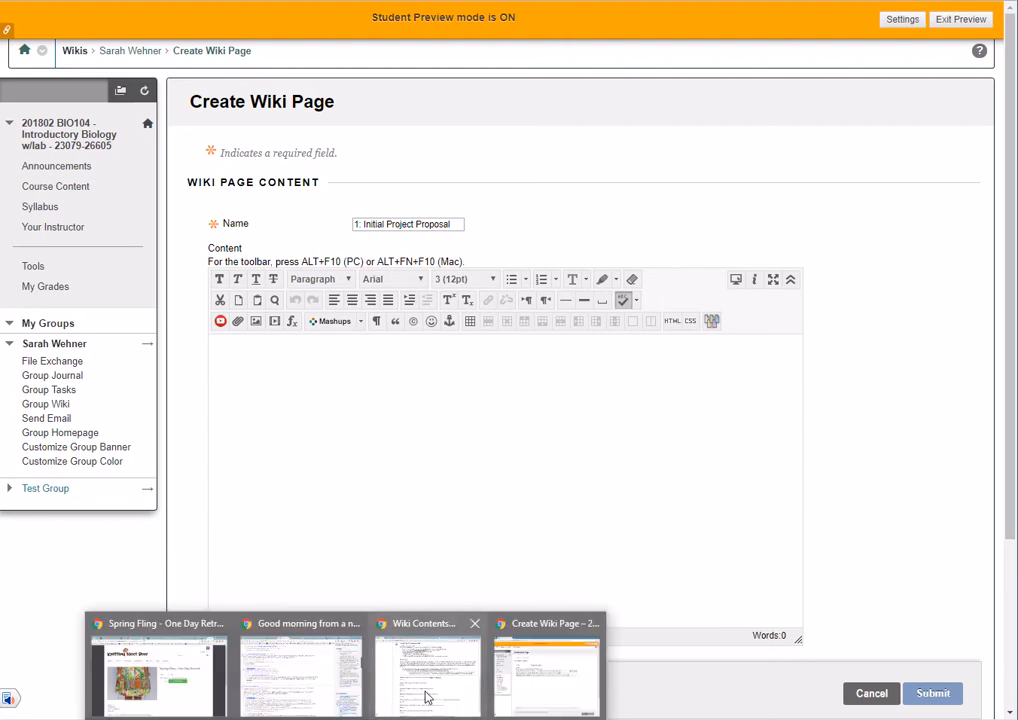
pyautogui.click(428, 668)
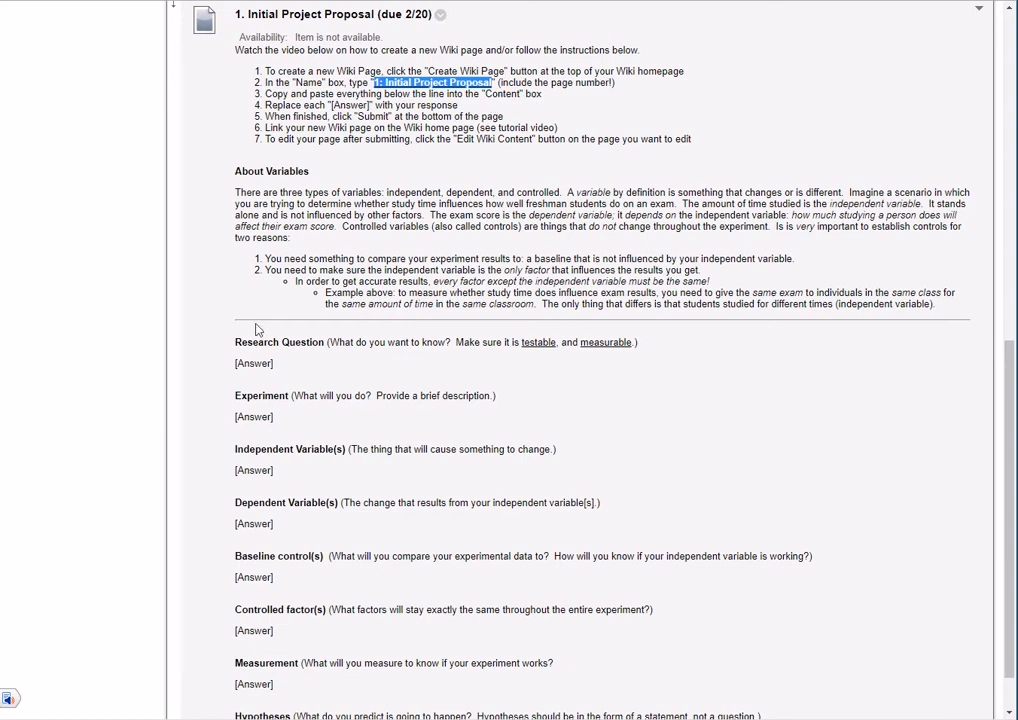
pyautogui.moveTo(238, 345); pyautogui.dragTo(347, 683)
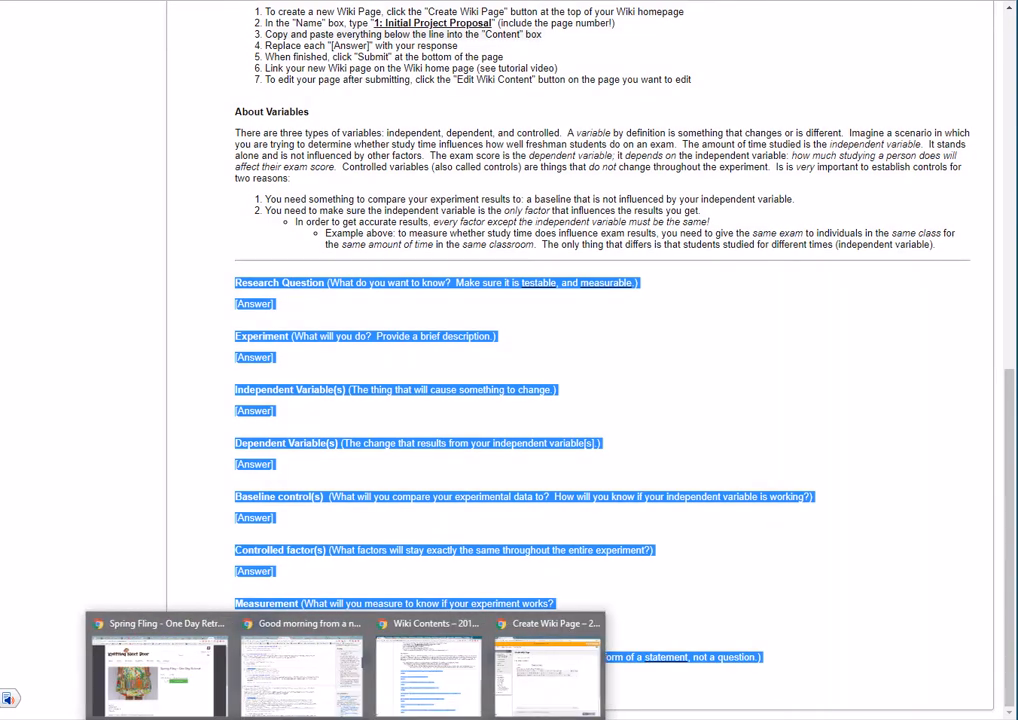
pyautogui.click(563, 657)
pyautogui.hotkey('ctrl', 'v')
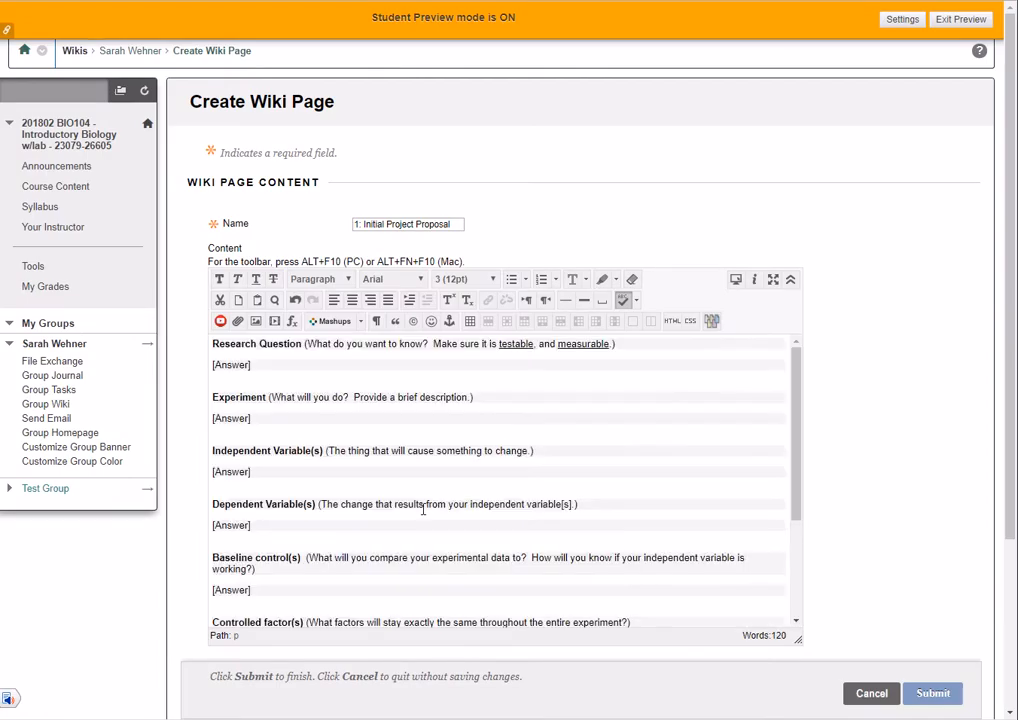
pyautogui.scroll(-5, 425, 512)
pyautogui.scroll(4, 427, 510)
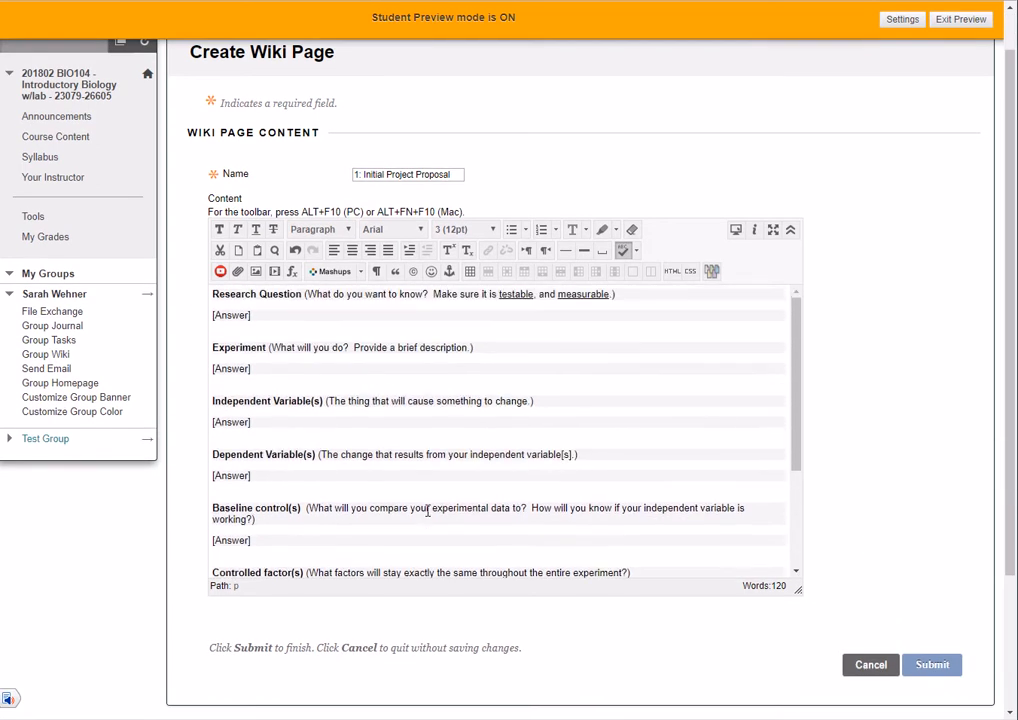
pyautogui.scroll(3, 427, 510)
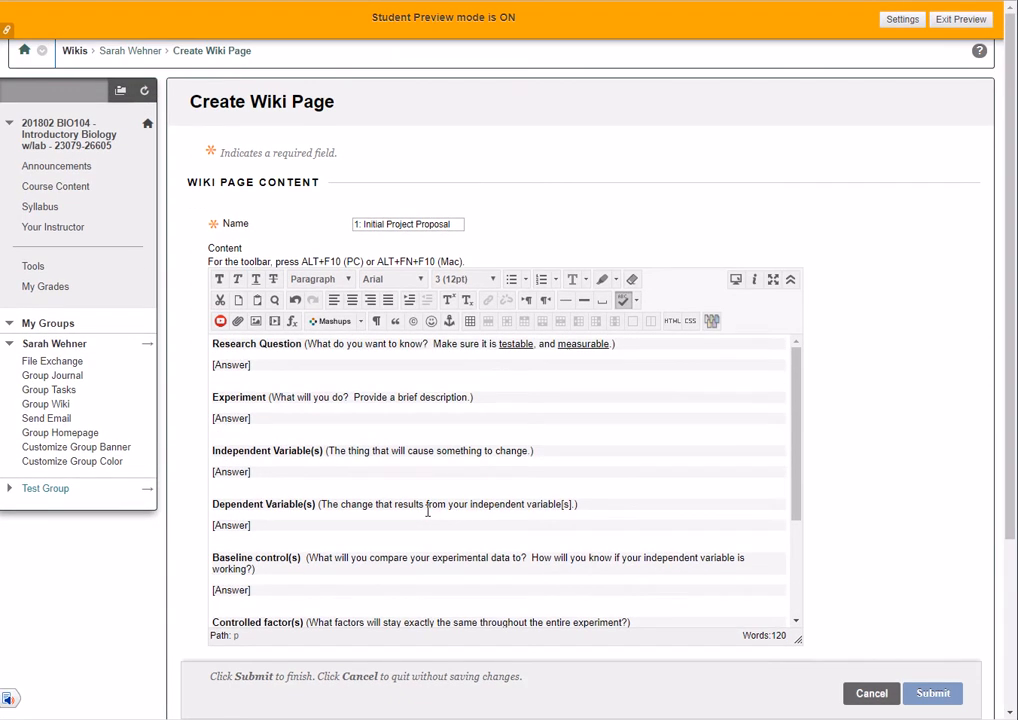
# Replace the Research Question's answer placeholder with "Which fertilizer will make radish seeds grow fastest?".
pyautogui.moveTo(616, 344); pyautogui.dragTo(305, 345)
pyautogui.click(311, 364)
pyautogui.moveTo(257, 364); pyautogui.dragTo(212, 364)
pyautogui.write('Woich fert')
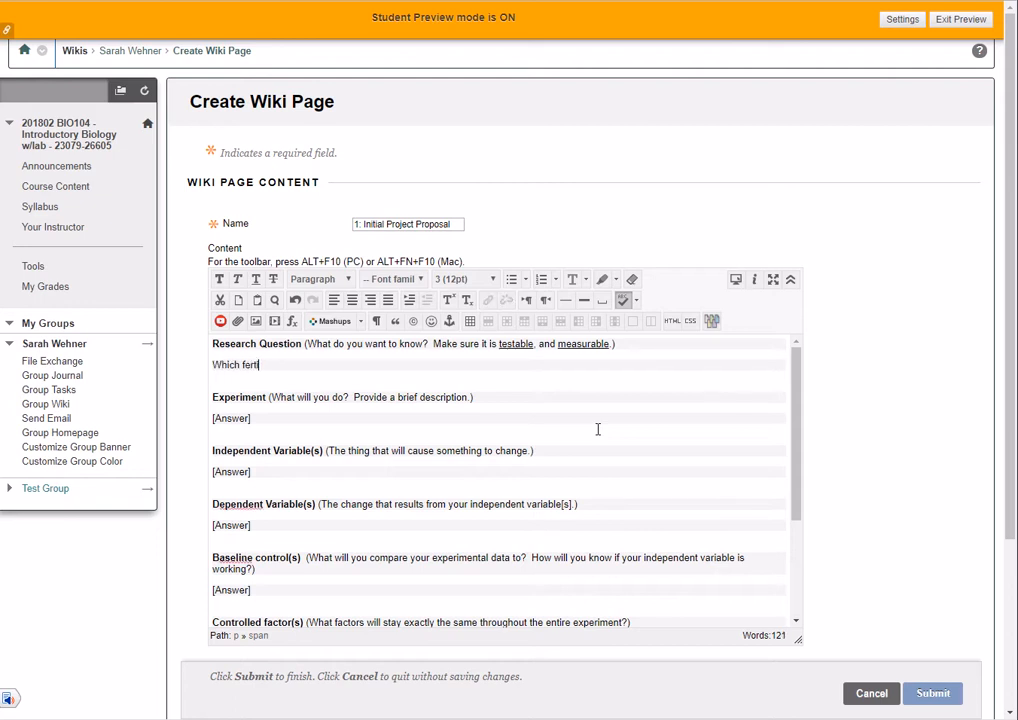
pyautogui.write('ilizer will make radish seeds grow fastest?')
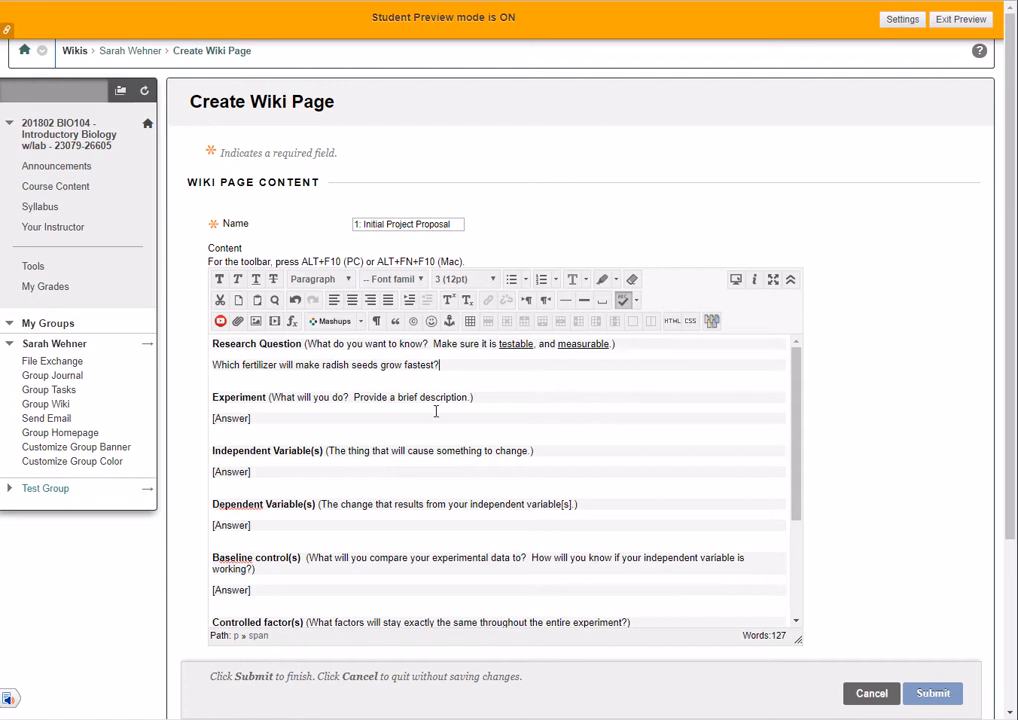
pyautogui.doubleClick(515, 344)
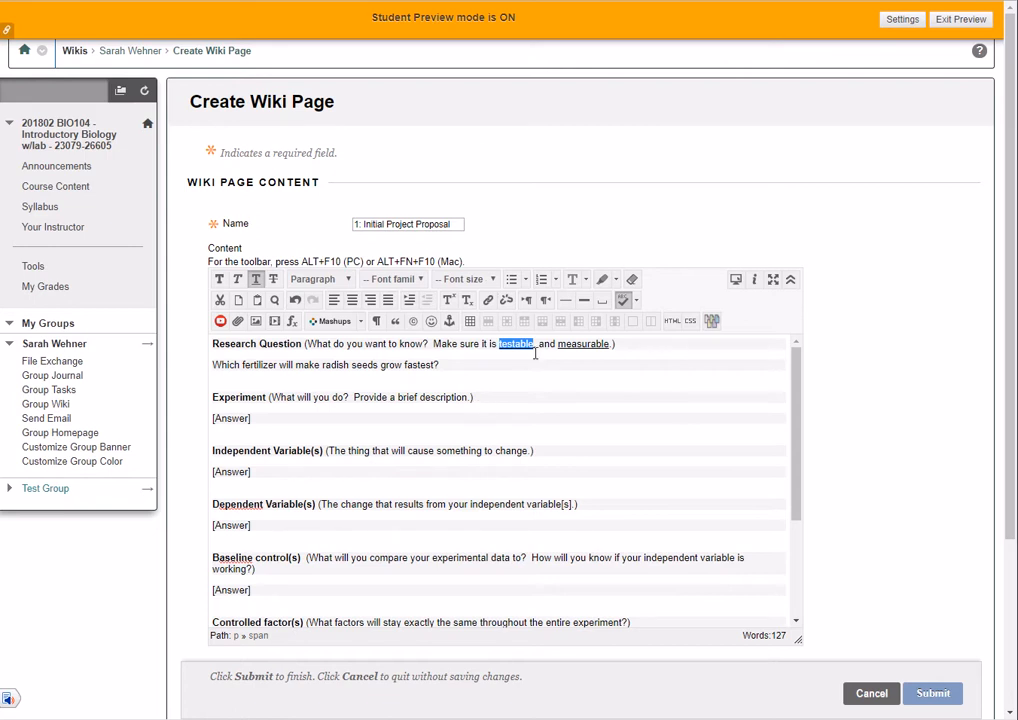
pyautogui.doubleClick(584, 344)
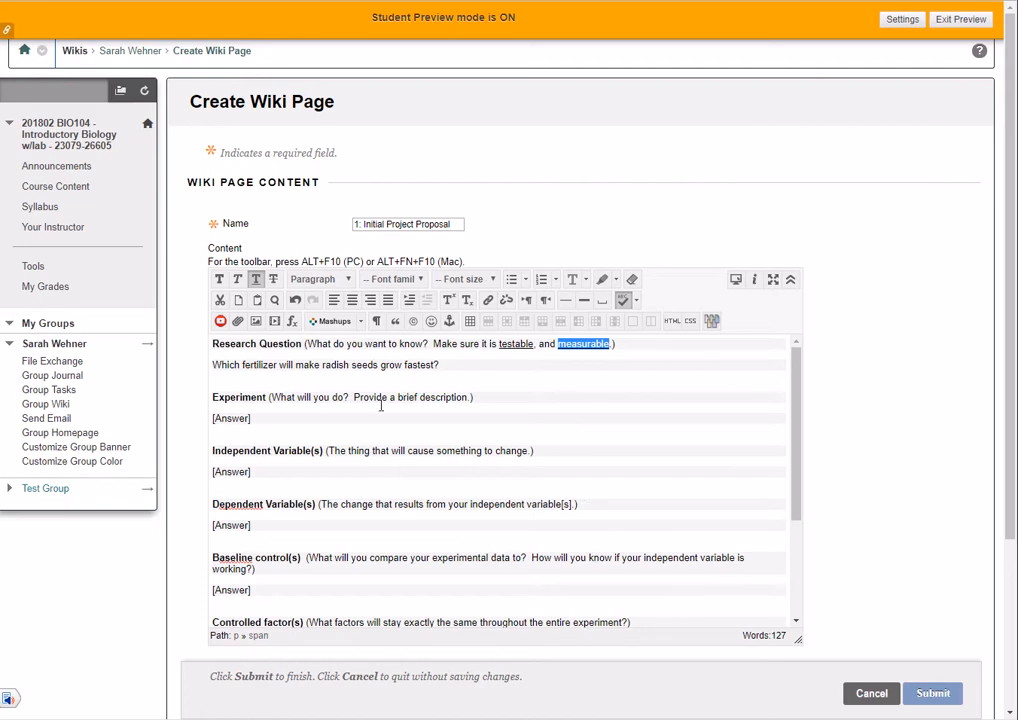
# Replace the Experiment answer placeholder with "Grow radish seeds with several different fertilizers.".
pyautogui.click(282, 417)
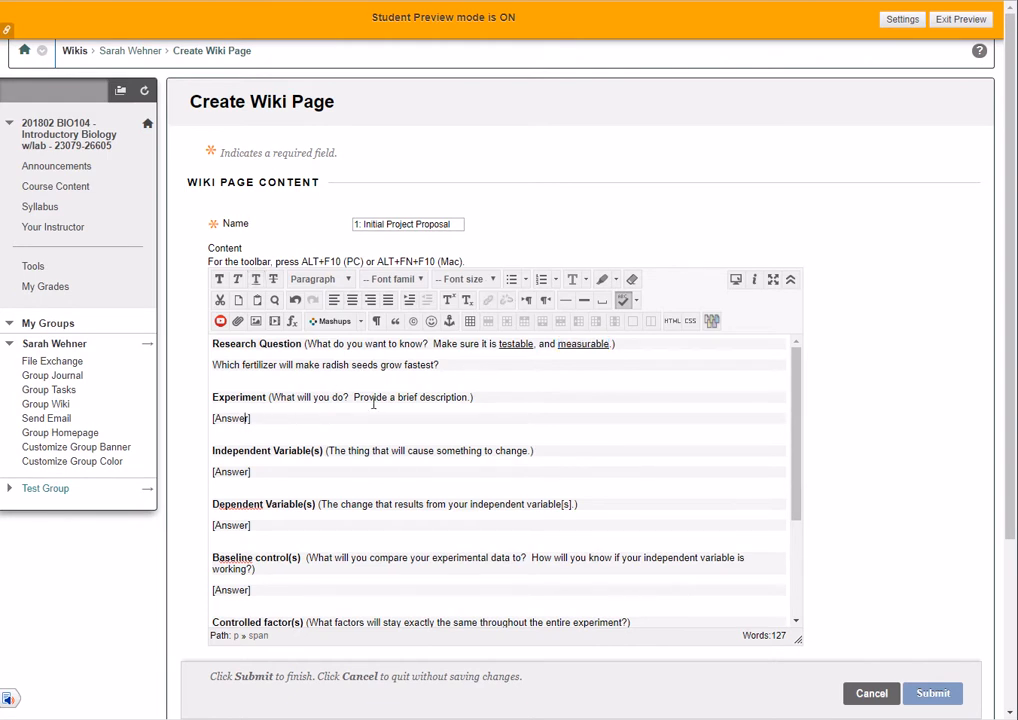
pyautogui.moveTo(267, 418); pyautogui.dragTo(204, 420)
pyautogui.write('Grow ra')
pyautogui.press('BackSpace')
pyautogui.write('dish seeds')
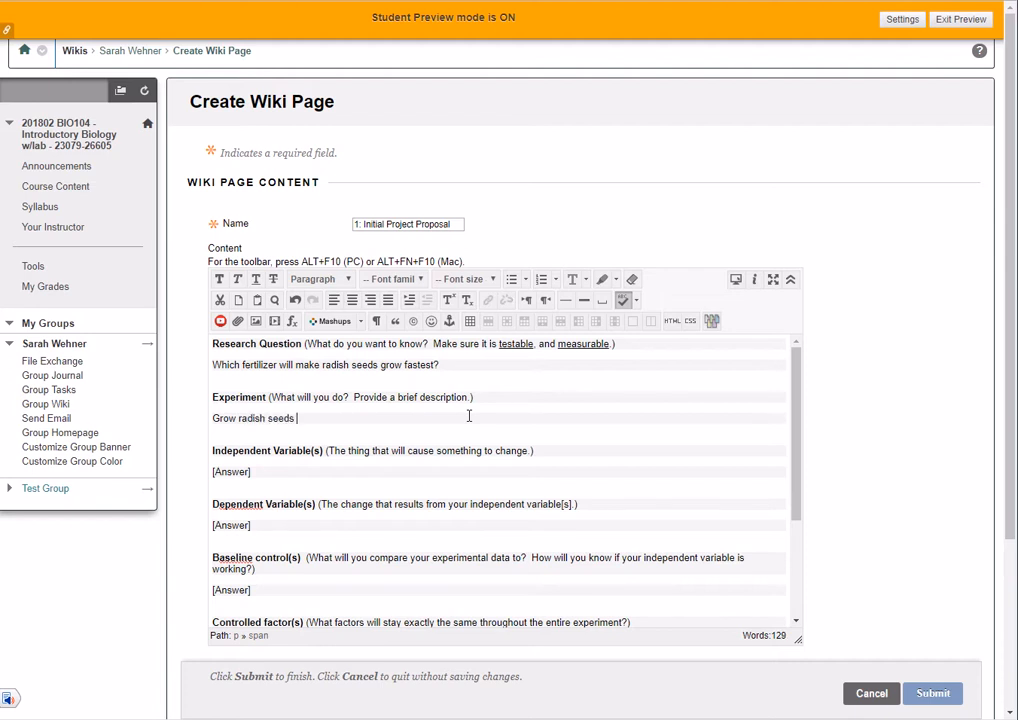
pyautogui.write(' in several different fertilizers.')
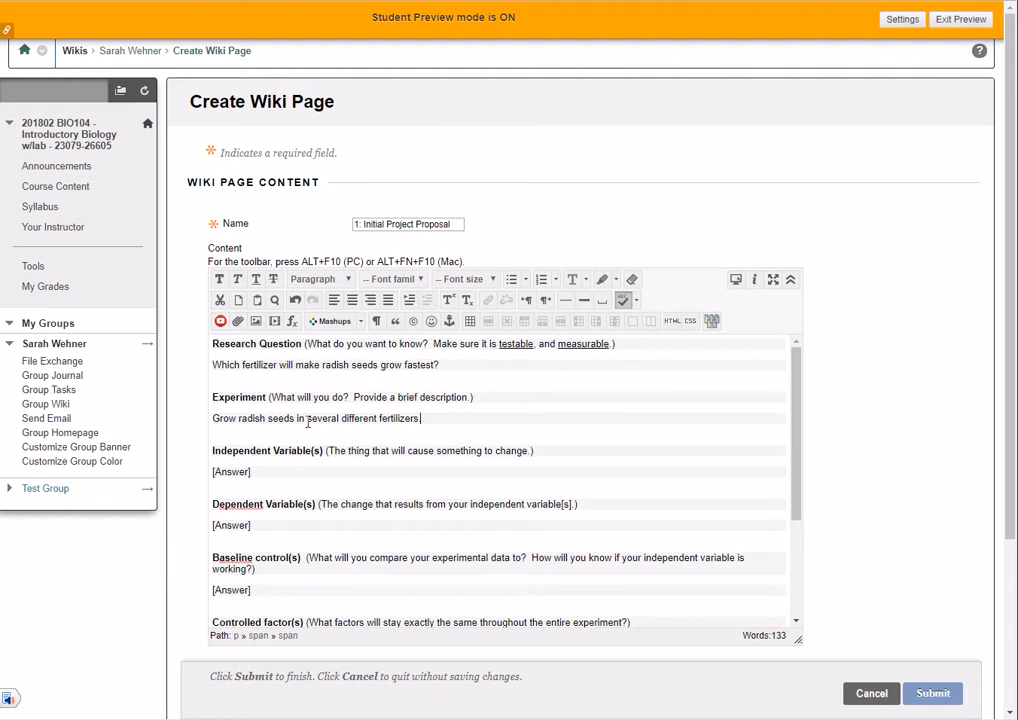
pyautogui.click(303, 420)
pyautogui.doubleClick(300, 418)
pyautogui.write('with')
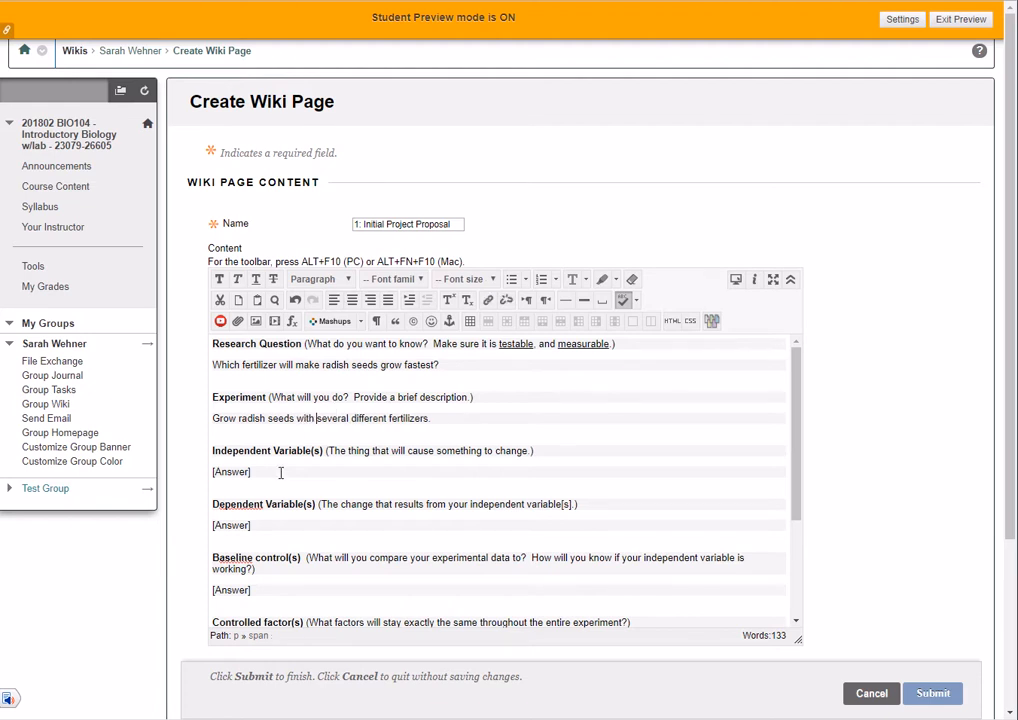
# Fill in "Fertilizer type/brand" as the Independent Variable(s) answer and "Growth rate" as the Dependent Variable(s) answer.
pyautogui.moveTo(253, 472); pyautogui.dragTo(213, 476)
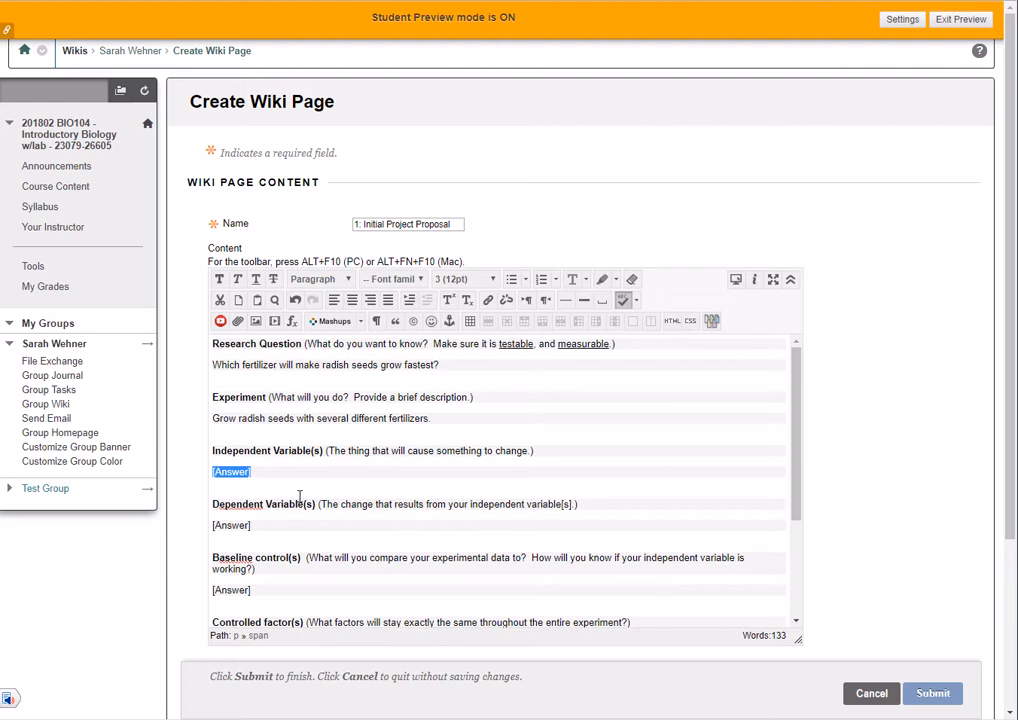
pyautogui.write('Fertilizer type/brand')
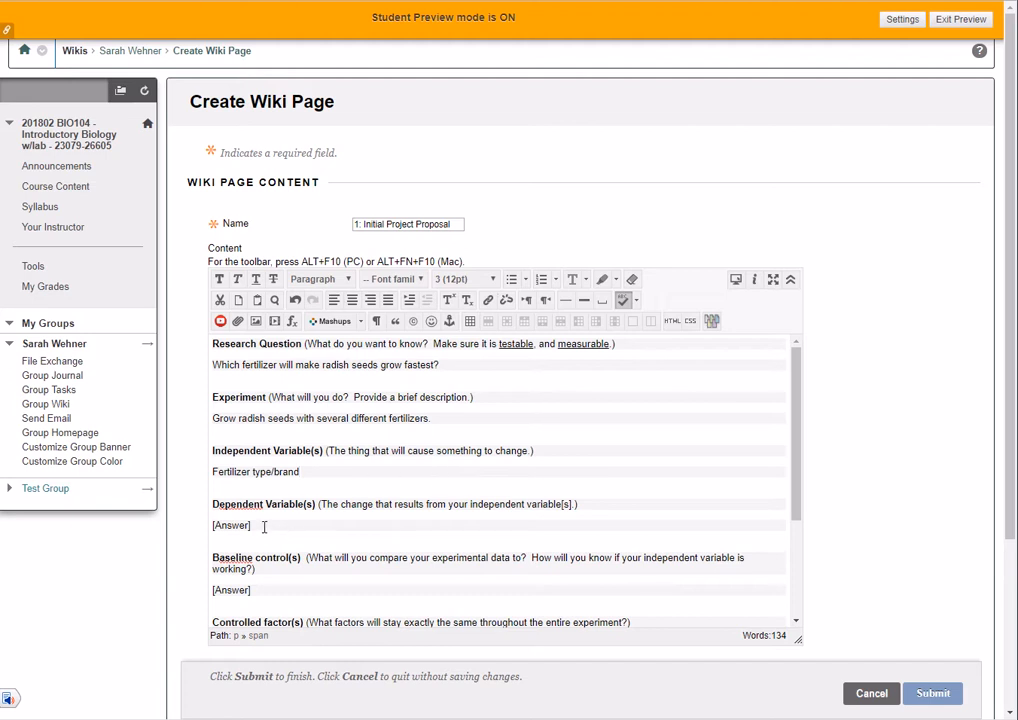
pyautogui.moveTo(260, 527); pyautogui.dragTo(195, 536)
pyautogui.write('Growth Ra')
pyautogui.press('BackSpace')
pyautogui.press('BackSpace')
pyautogui.press('BackSpace')
pyautogui.write('rate')
# Review the About Variables explanation in the Wiki Contents window and return to the page being created.
pyautogui.moveTo(345, 712)
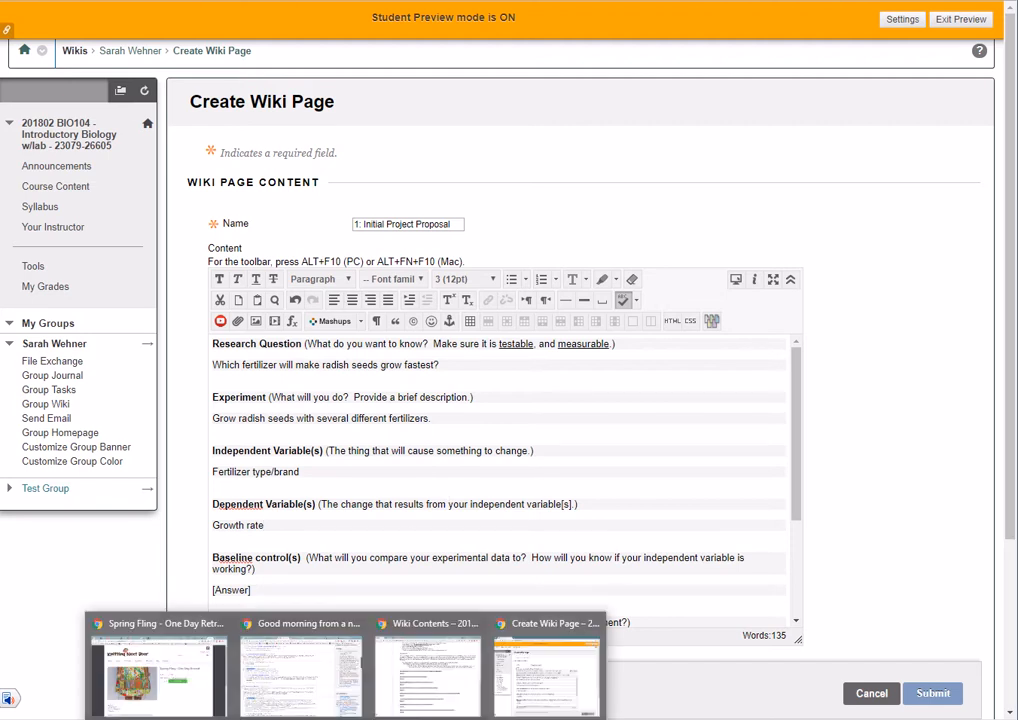
pyautogui.click(440, 692)
pyautogui.click(578, 451)
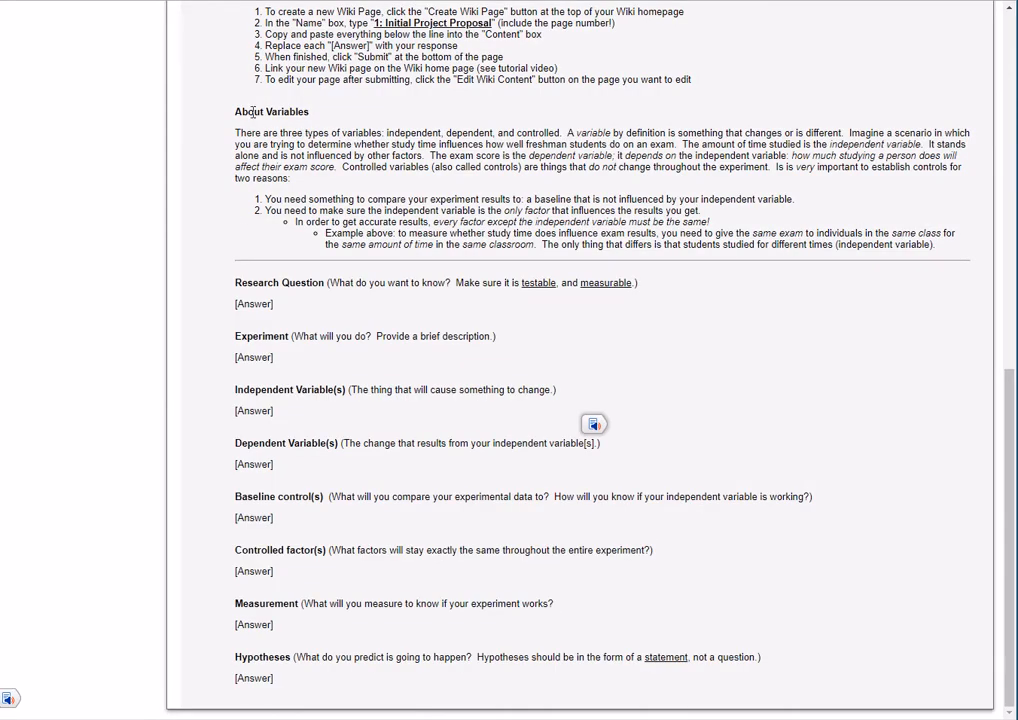
pyautogui.moveTo(190, 98); pyautogui.dragTo(992, 273)
pyautogui.click(756, 198)
pyautogui.moveTo(345, 716)
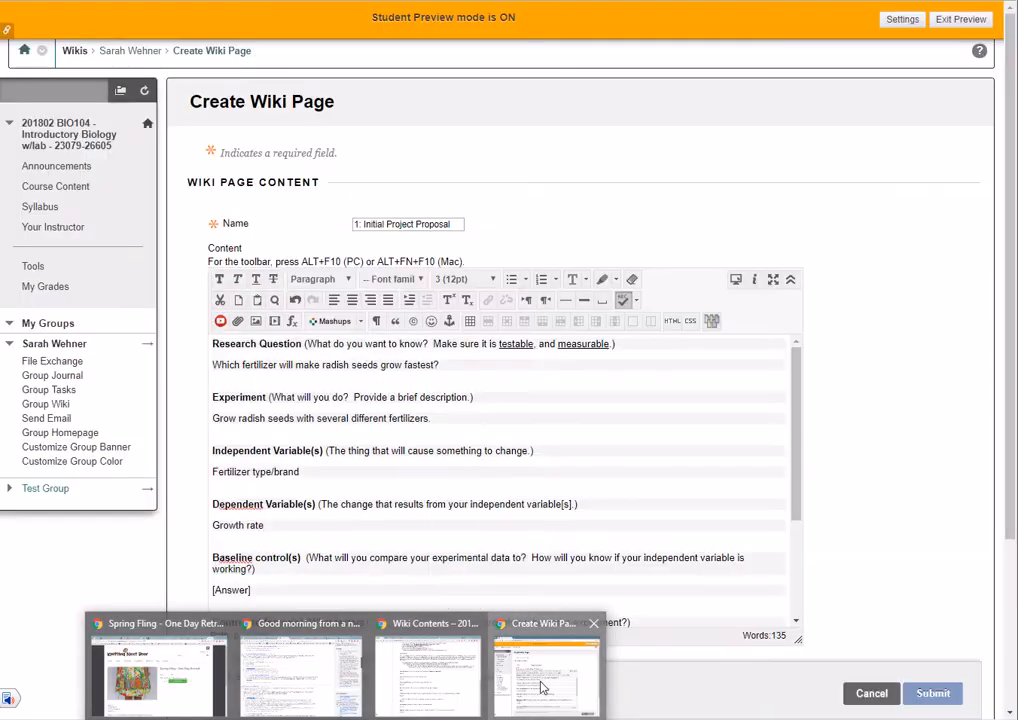
pyautogui.click(547, 670)
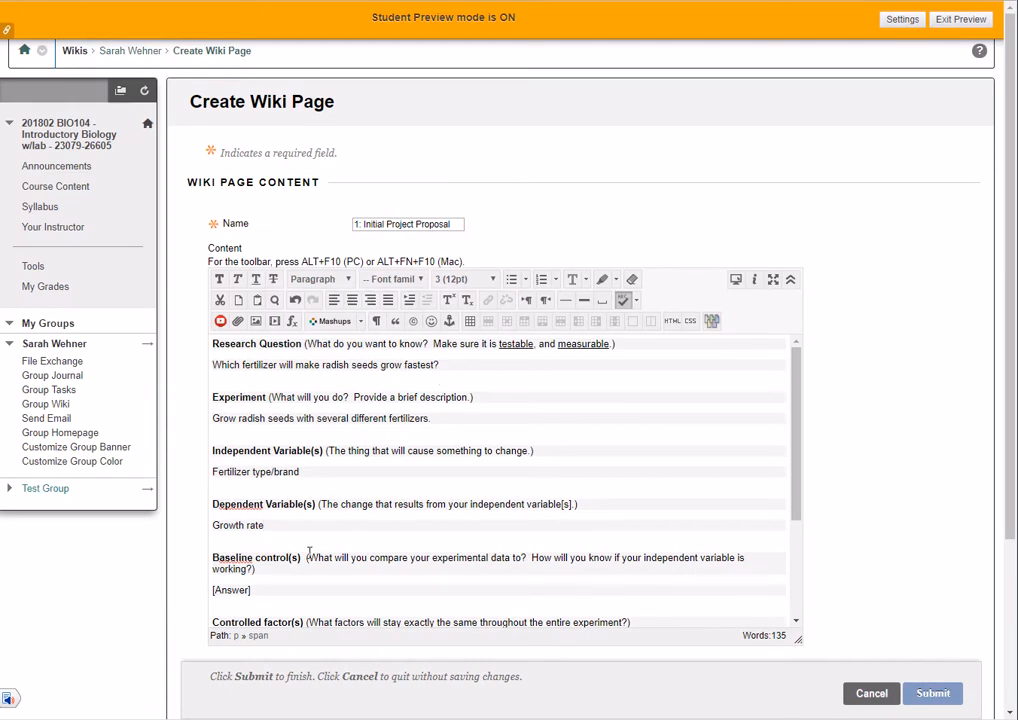
# Check the independent and dependent variable answers against the definitions given beside their headings.
pyautogui.scroll(-2, 307, 557)
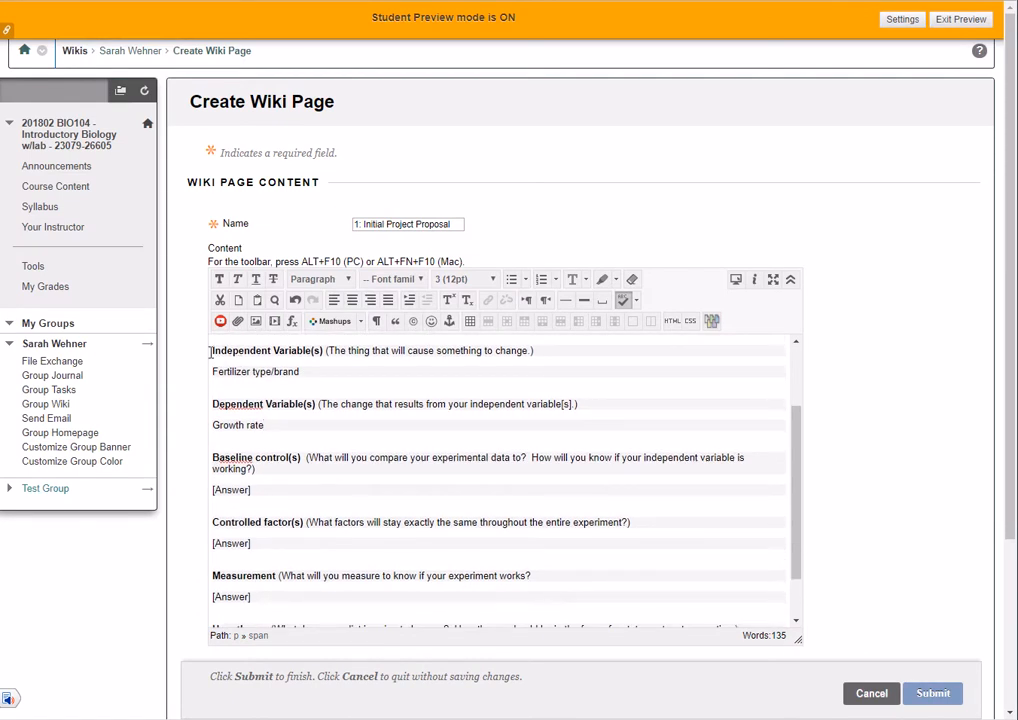
pyautogui.moveTo(310, 374); pyautogui.dragTo(210, 373)
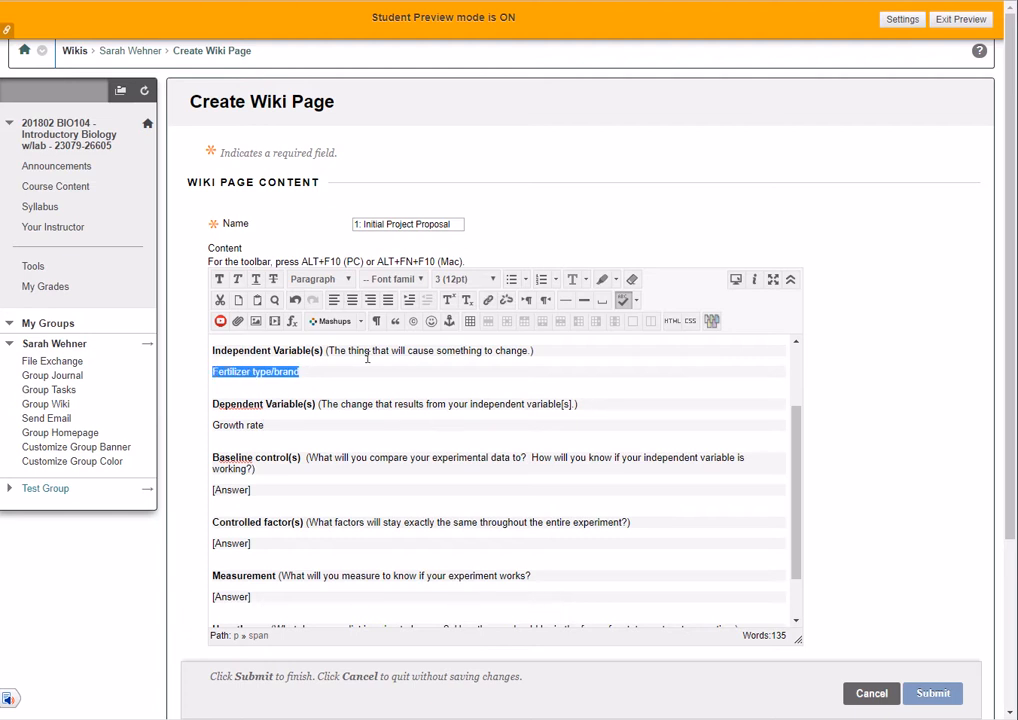
pyautogui.moveTo(330, 351); pyautogui.dragTo(212, 351)
pyautogui.scroll(2, 379, 347)
pyautogui.moveTo(327, 418); pyautogui.dragTo(531, 418)
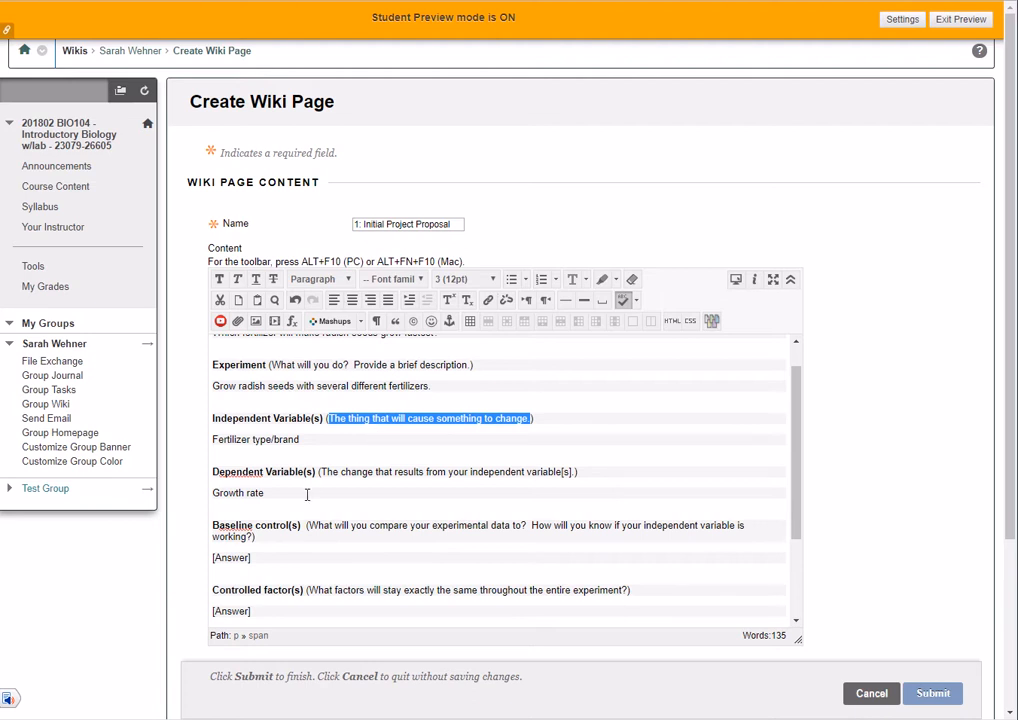
pyautogui.click(276, 492)
pyautogui.tripleClick(273, 492)
pyautogui.click(274, 492)
pyautogui.moveTo(320, 472); pyautogui.dragTo(574, 472)
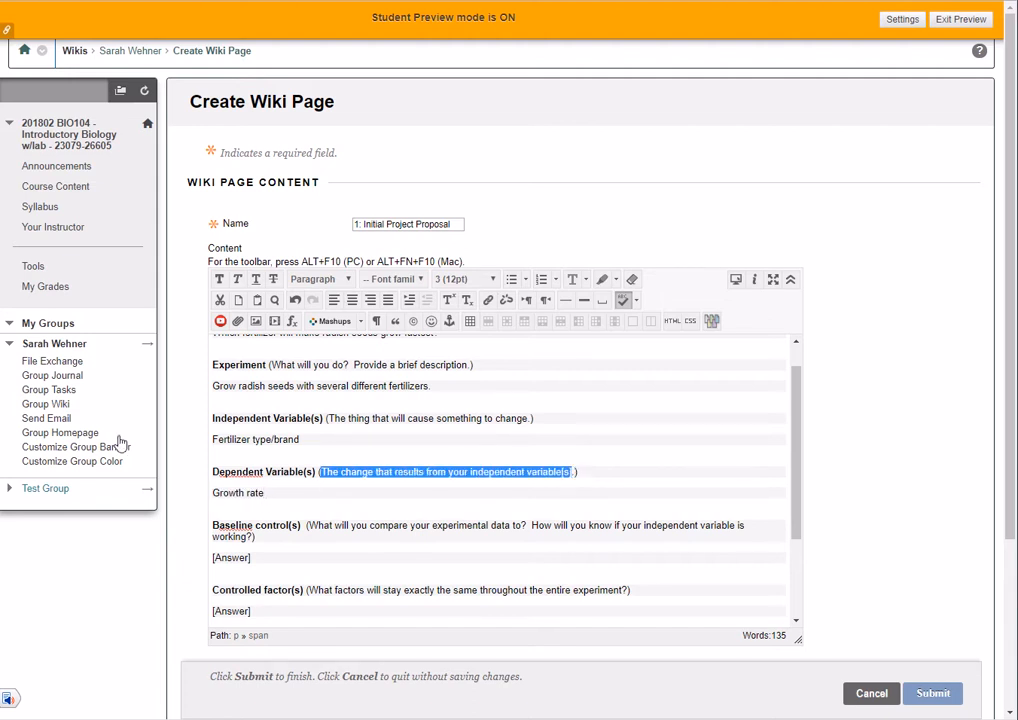
pyautogui.click(298, 533)
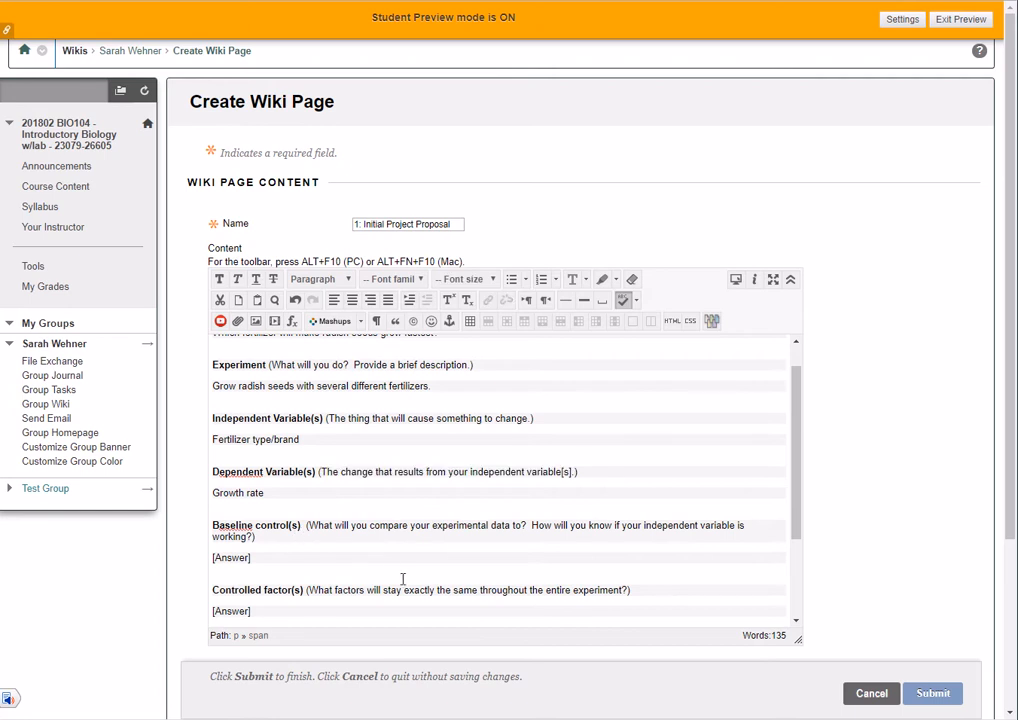
# Replace the Baseline control(s) answer placeholder with "Radish seeds grown with no fertilizer.".
pyautogui.scroll(-2, 310, 545)
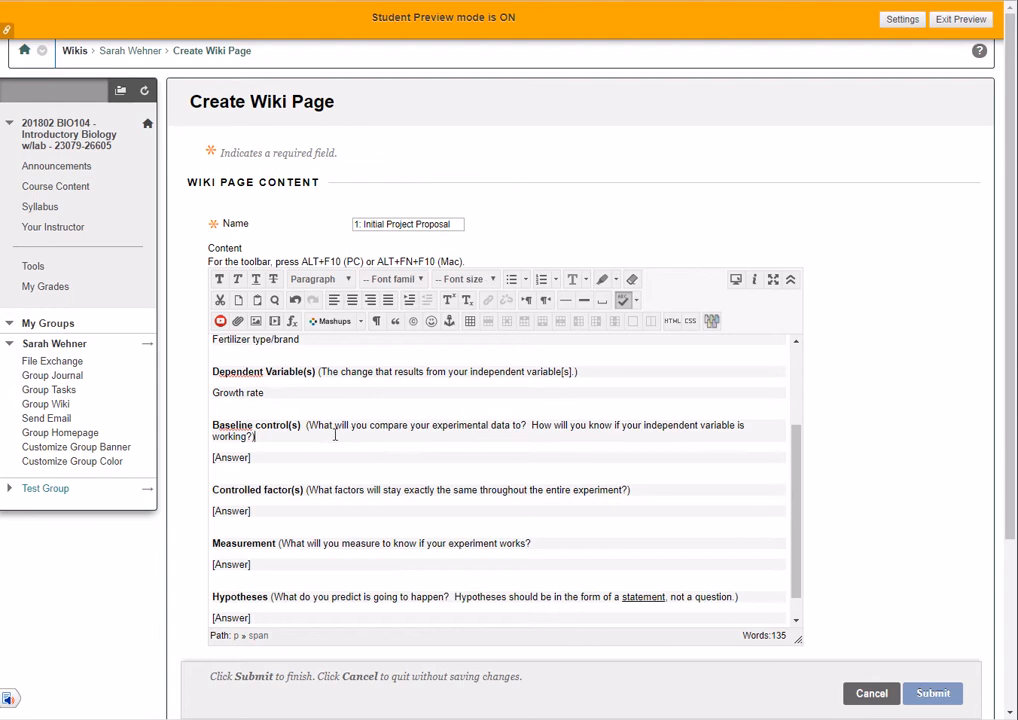
pyautogui.click(490, 440)
pyautogui.scroll(1, 288, 410)
pyautogui.moveTo(300, 392); pyautogui.dragTo(213, 390)
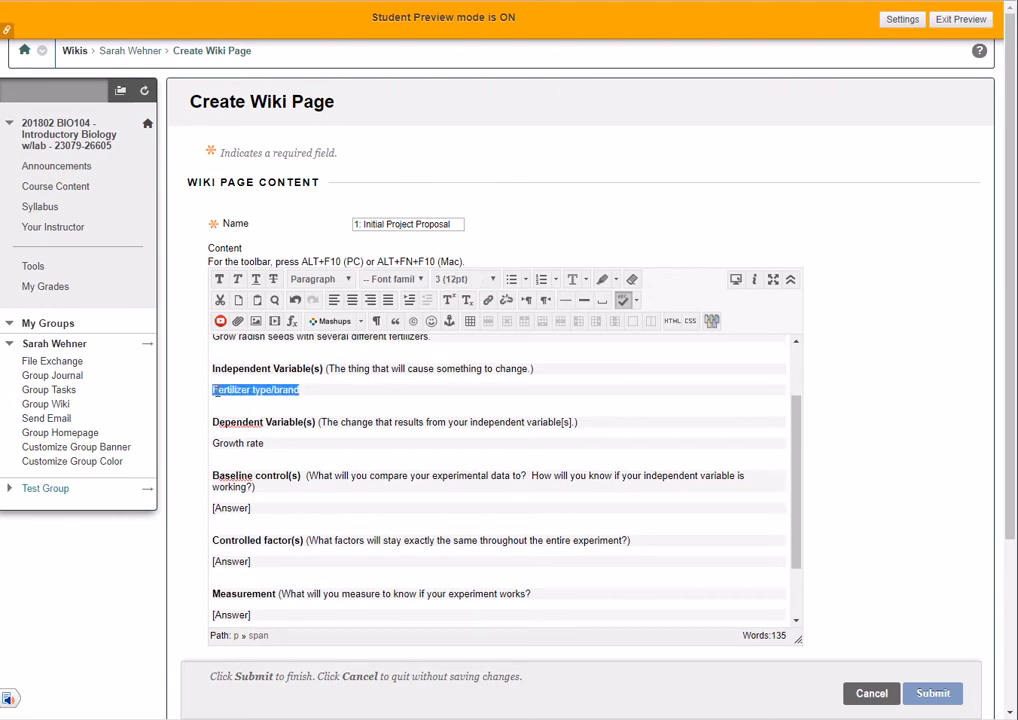
pyautogui.moveTo(259, 510); pyautogui.dragTo(197, 512)
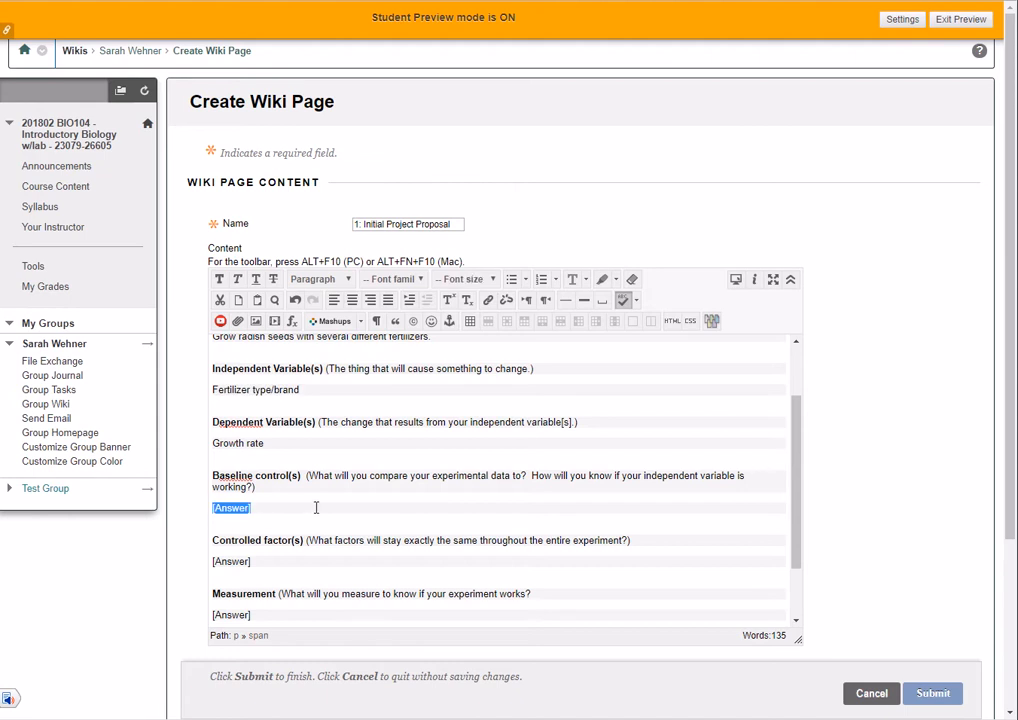
pyautogui.write('Radish seeds grown in no fe')
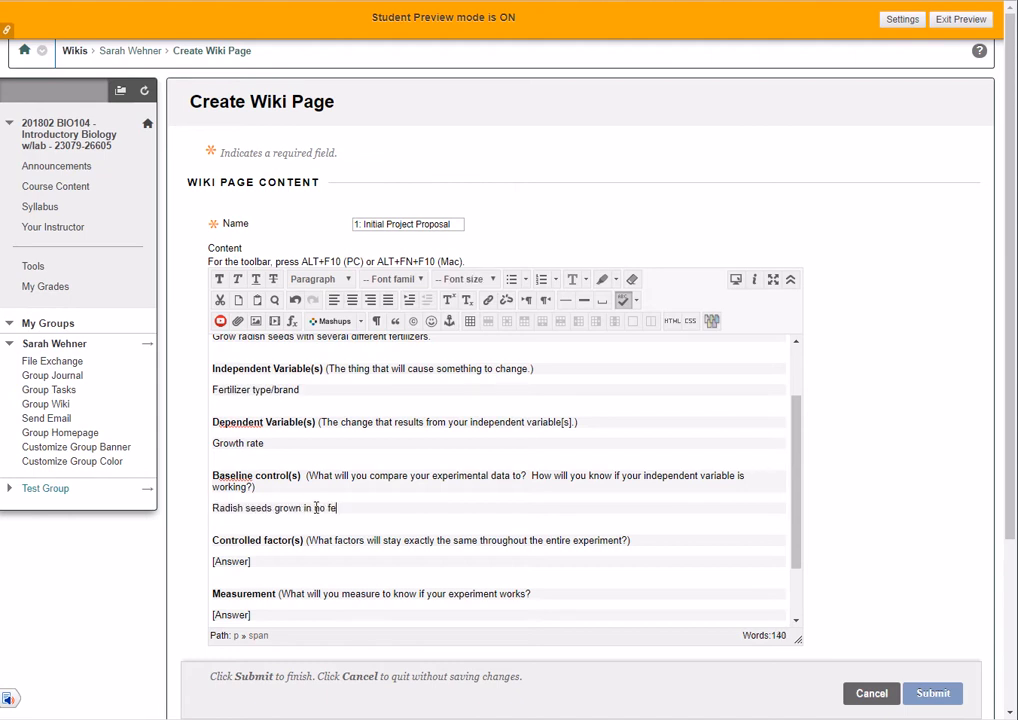
pyautogui.write('rtilizer.')
pyautogui.doubleClick(308, 508)
pyautogui.write('with')
pyautogui.click(390, 513)
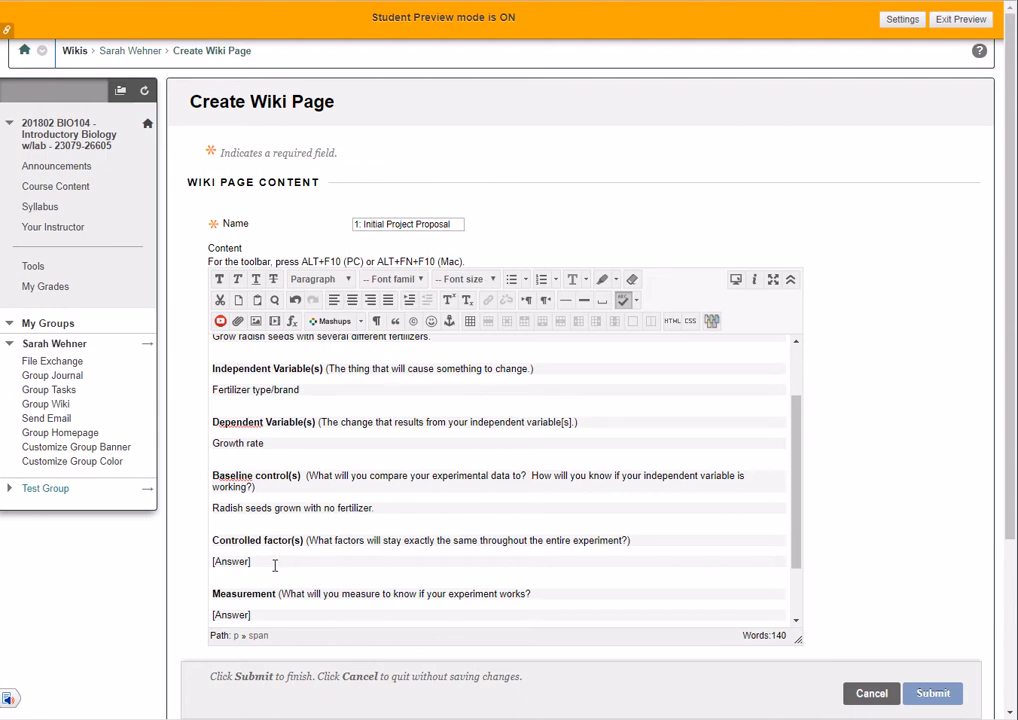
# Replace the Controlled factor(s) answer placeholder with a bulleted list: "Same containers", "Same soil" and "Same amount of water".
pyautogui.moveTo(277, 560); pyautogui.dragTo(195, 565)
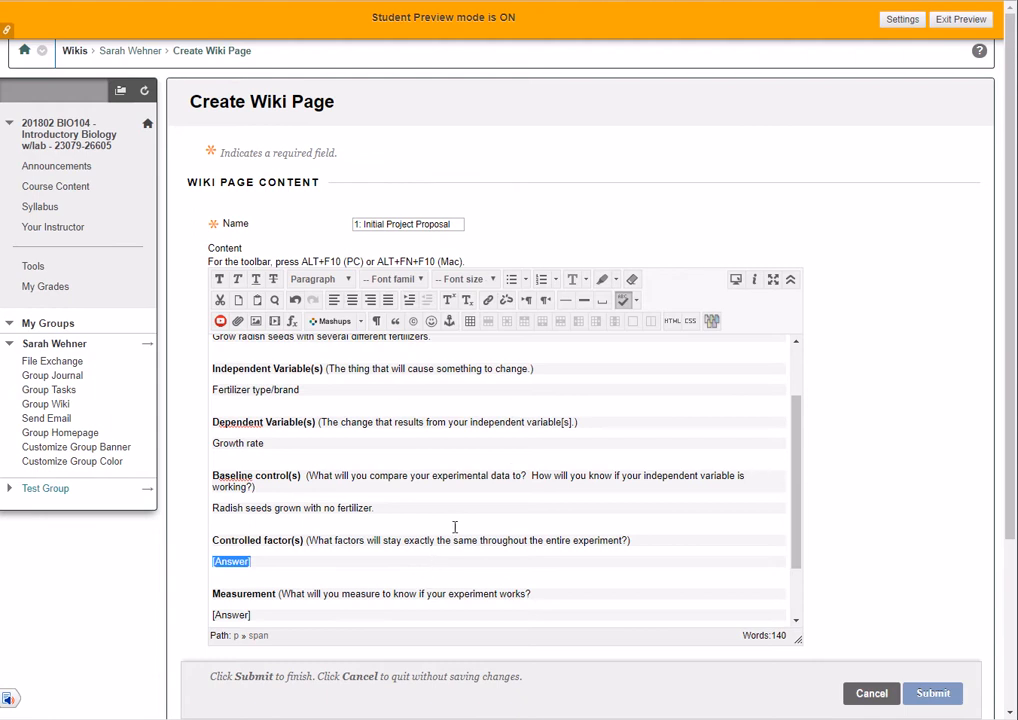
pyautogui.click(511, 281)
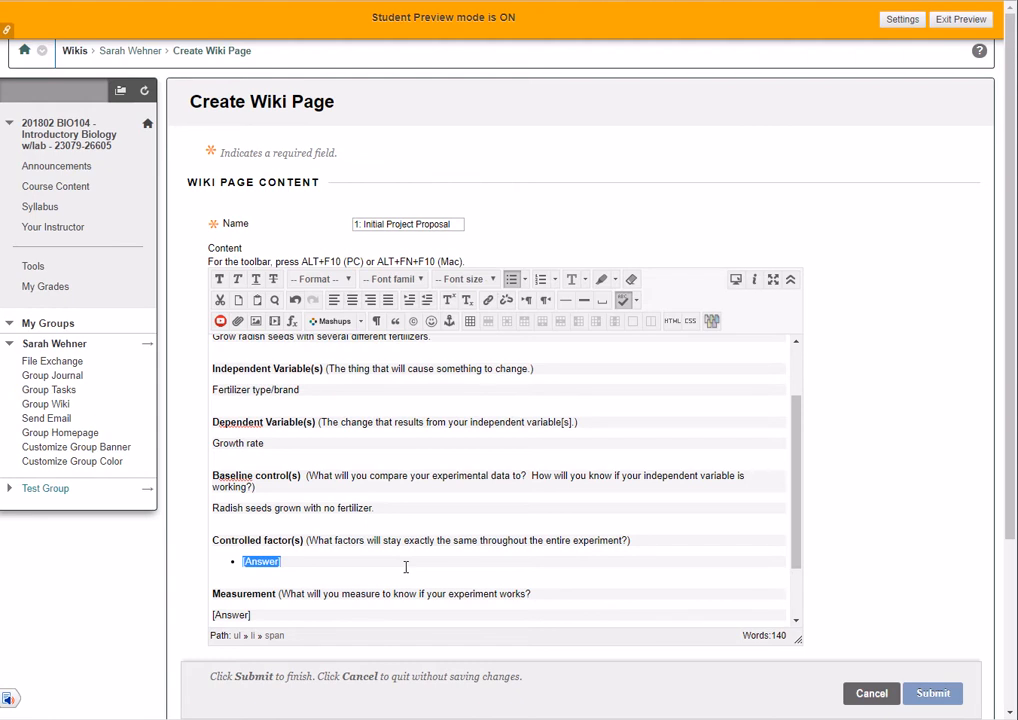
pyautogui.write('Same containers')
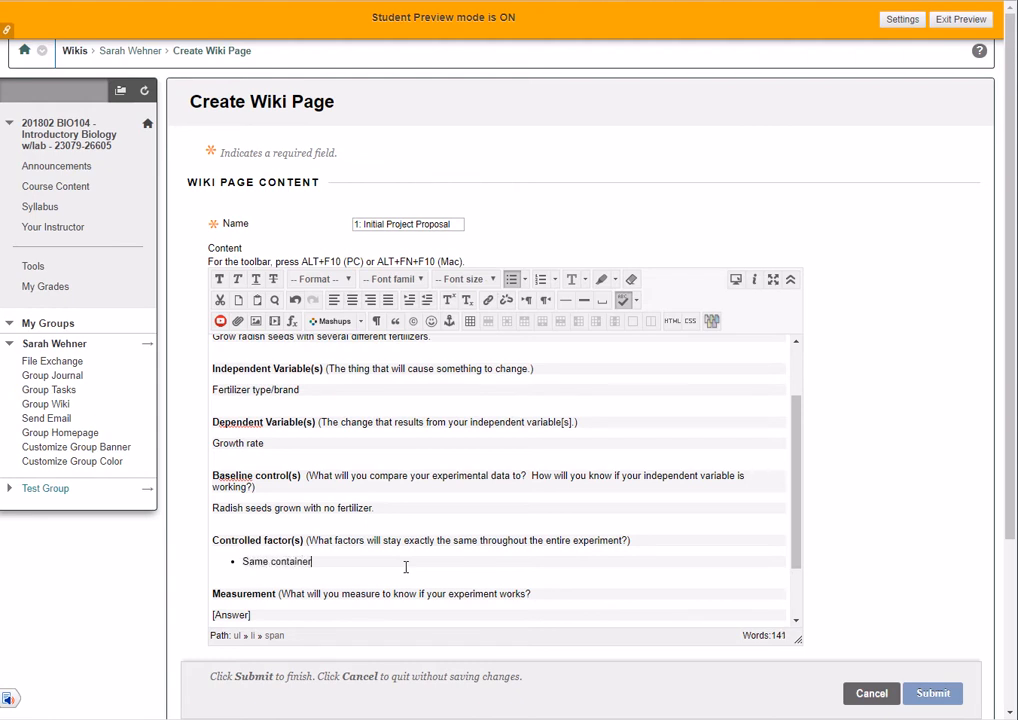
pyautogui.press('Return')
pyautogui.write('Same')
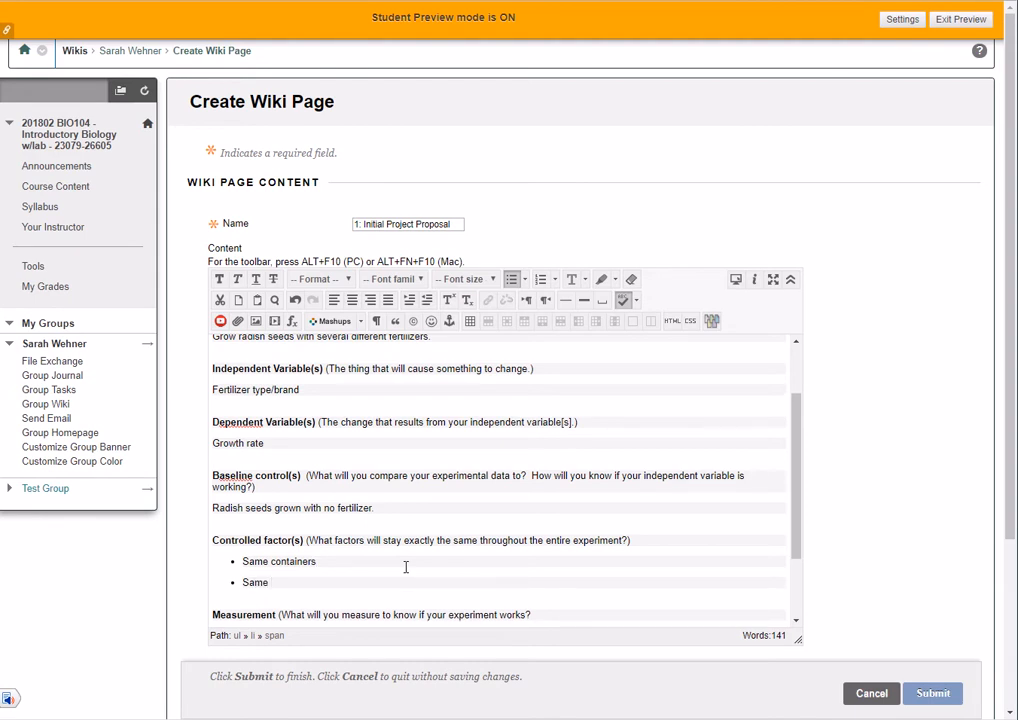
pyautogui.write(' soil')
pyautogui.press('Return')
pyautogui.write('Same amount of water')
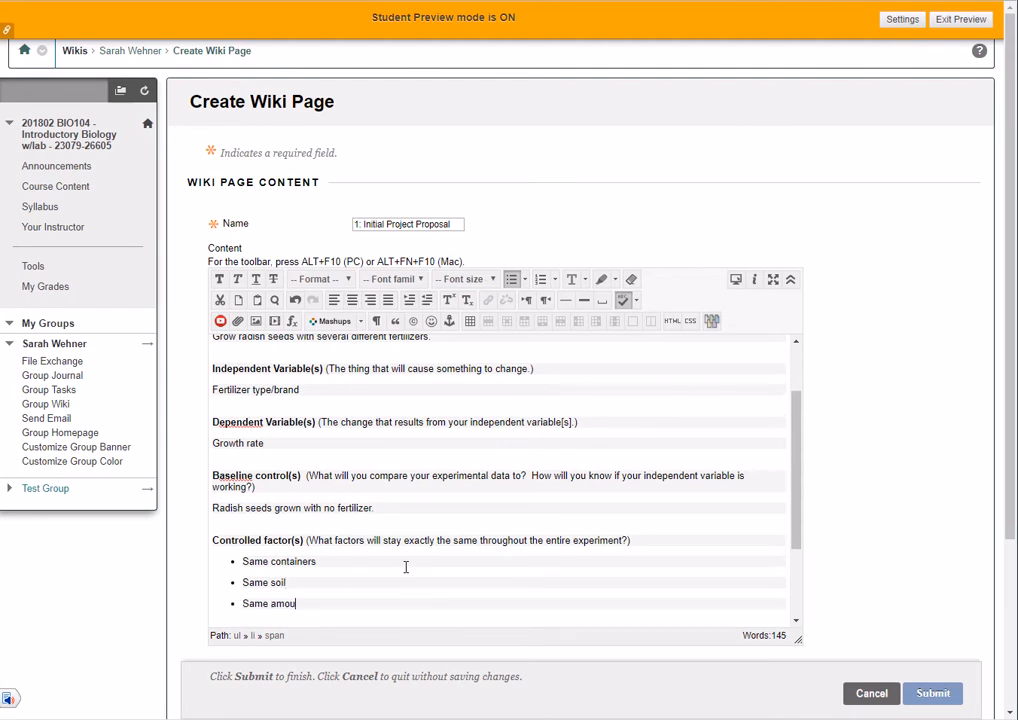
pyautogui.press('Return')
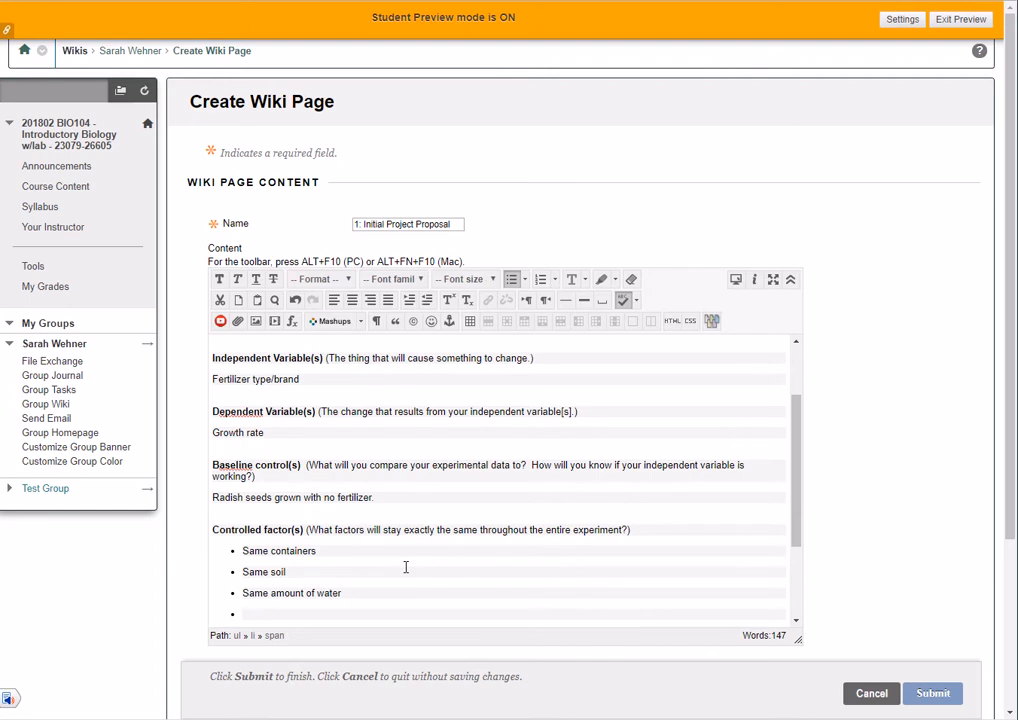
# Add "Amount of light" and "Brand of seeds" as further bullets under Controlled factor(s).
pyautogui.write('Amount of light')
pyautogui.press('Return')
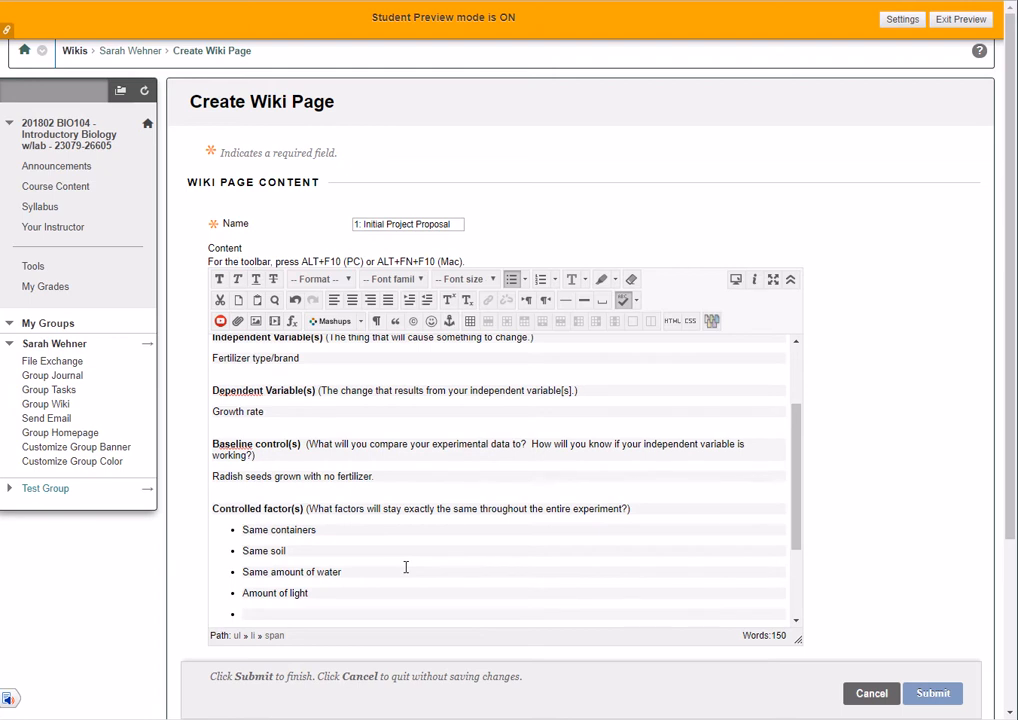
pyautogui.write('Same r')
pyautogui.press('BackSpace')
pyautogui.write('brand of seeds')
pyautogui.doubleClick(252, 615)
pyautogui.press('BackSpace')
pyautogui.press('Delete')
pyautogui.write('B')
# Shorten the water bullet under Controlled factor(s) to "Amount of water".
pyautogui.press('BackSpace')
pyautogui.press('Delete')
pyautogui.press('Delete')
pyautogui.press('Delete')
pyautogui.press('Delete')
pyautogui.press('Delete')
pyautogui.write('A')
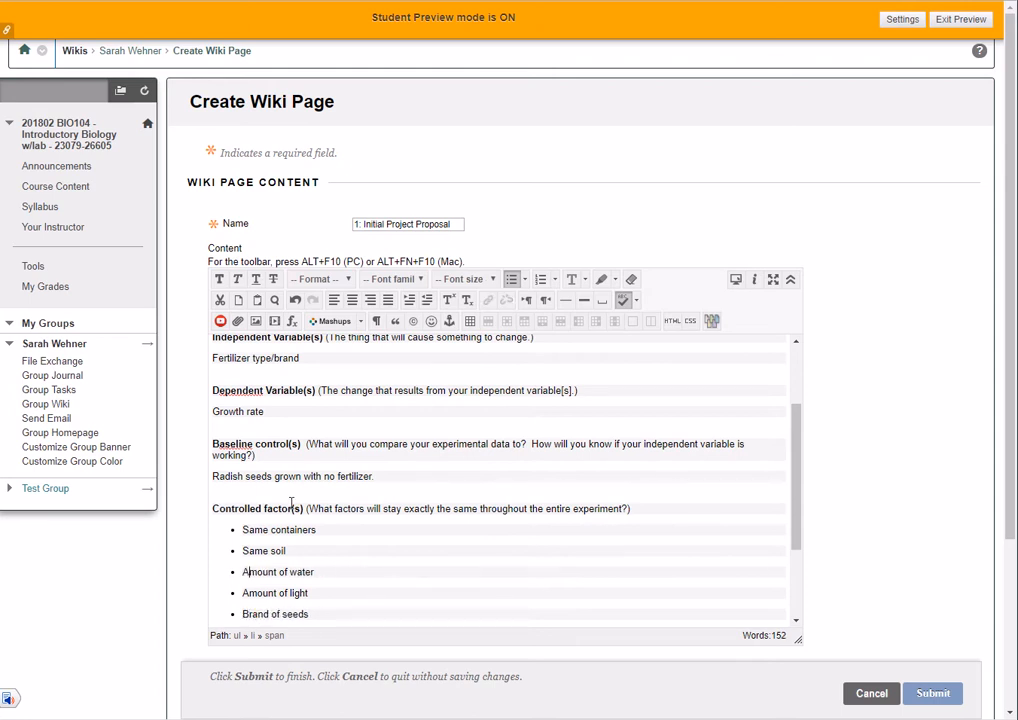
# Reword the soil bullet as "Soil type" and the container bullet as "Containers" in the controlled factors list.
pyautogui.doubleClick(249, 550)
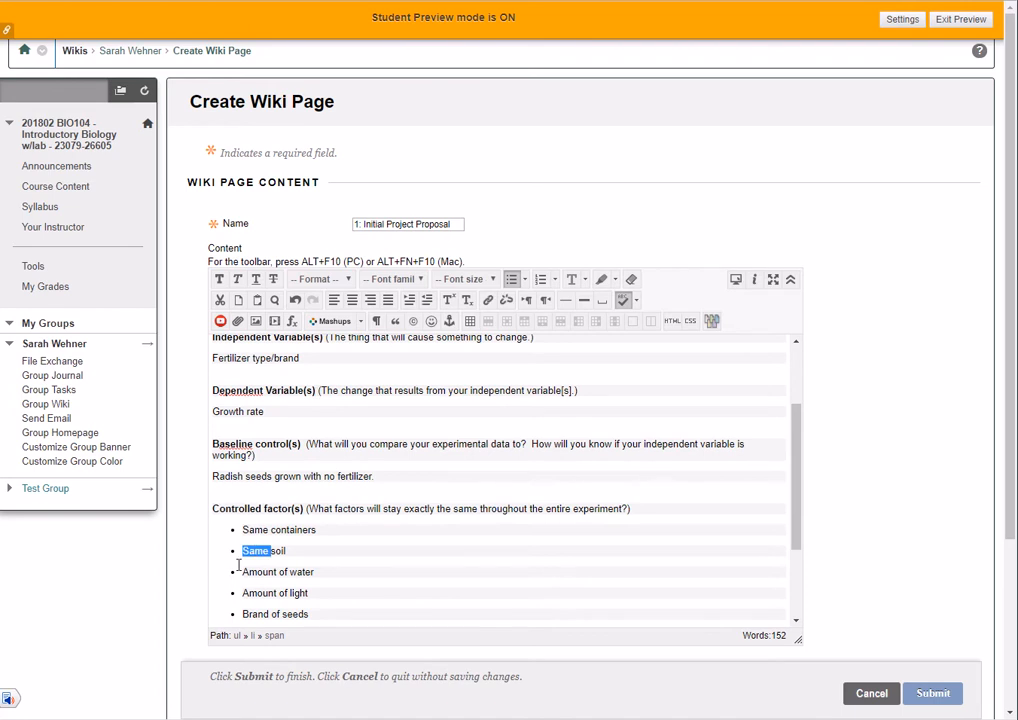
pyautogui.press('BackSpace')
pyautogui.press('Delete')
pyautogui.write('Soil type')
pyautogui.doubleClick(257, 528)
pyautogui.press('BackSpace')
pyautogui.press('Delete')
pyautogui.write('C')
# Compare the controlled factors with the independent variable and add "Species of seed" as the last bullet.
pyautogui.scroll(-1, 303, 585)
pyautogui.scroll(-2, 520, 511)
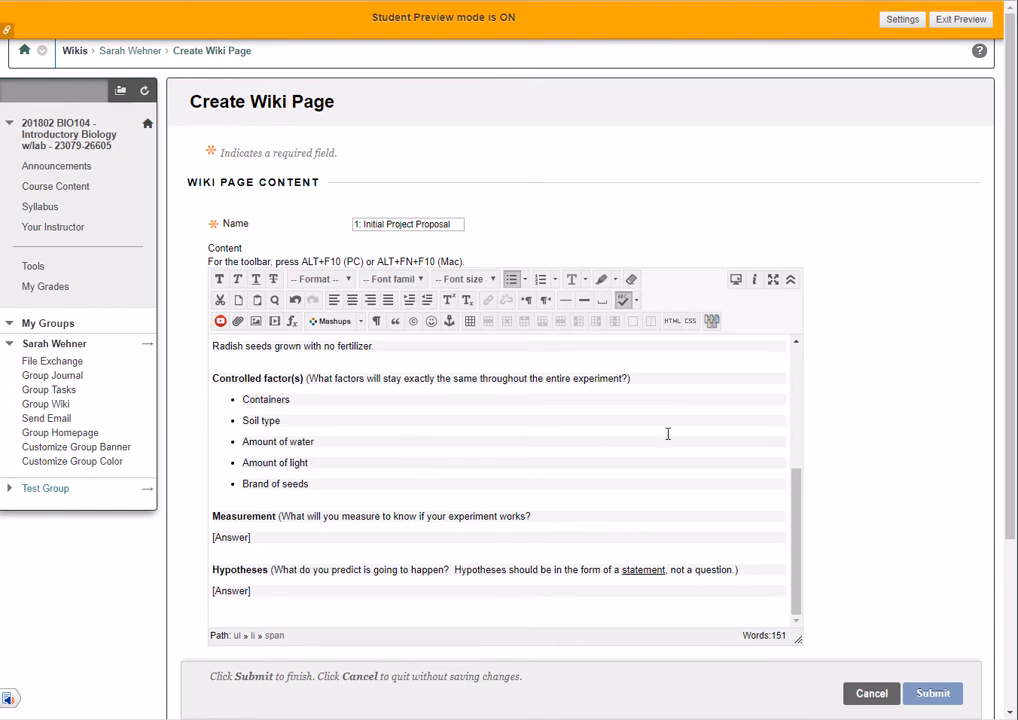
pyautogui.scroll(3, 556, 514)
pyautogui.moveTo(310, 378); pyautogui.dragTo(205, 380)
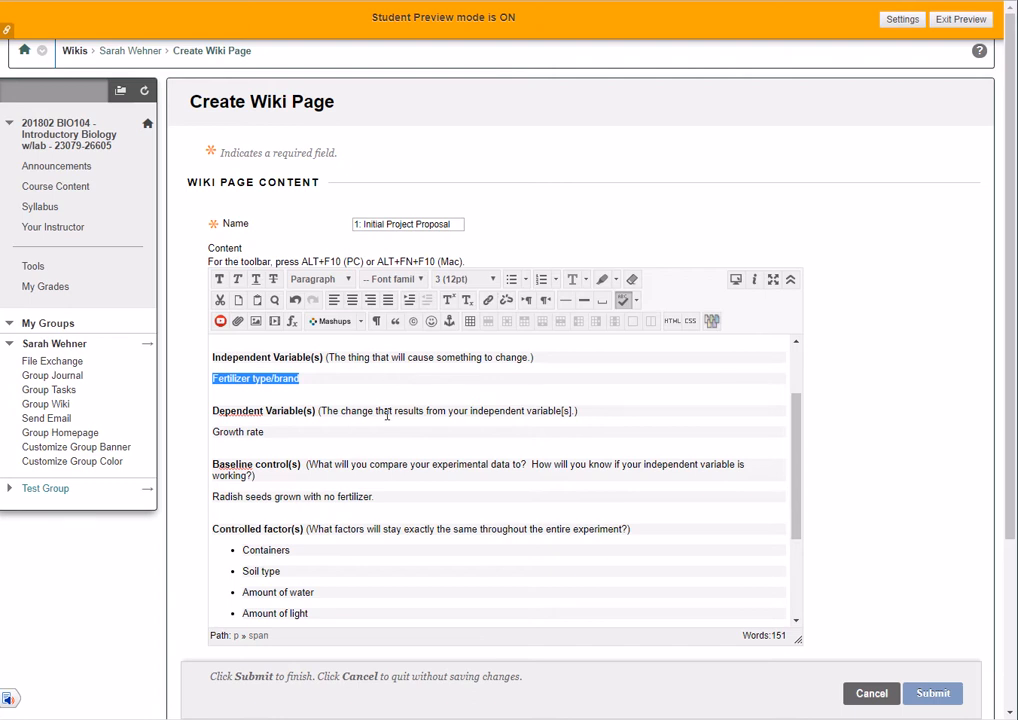
pyautogui.scroll(-1, 386, 423)
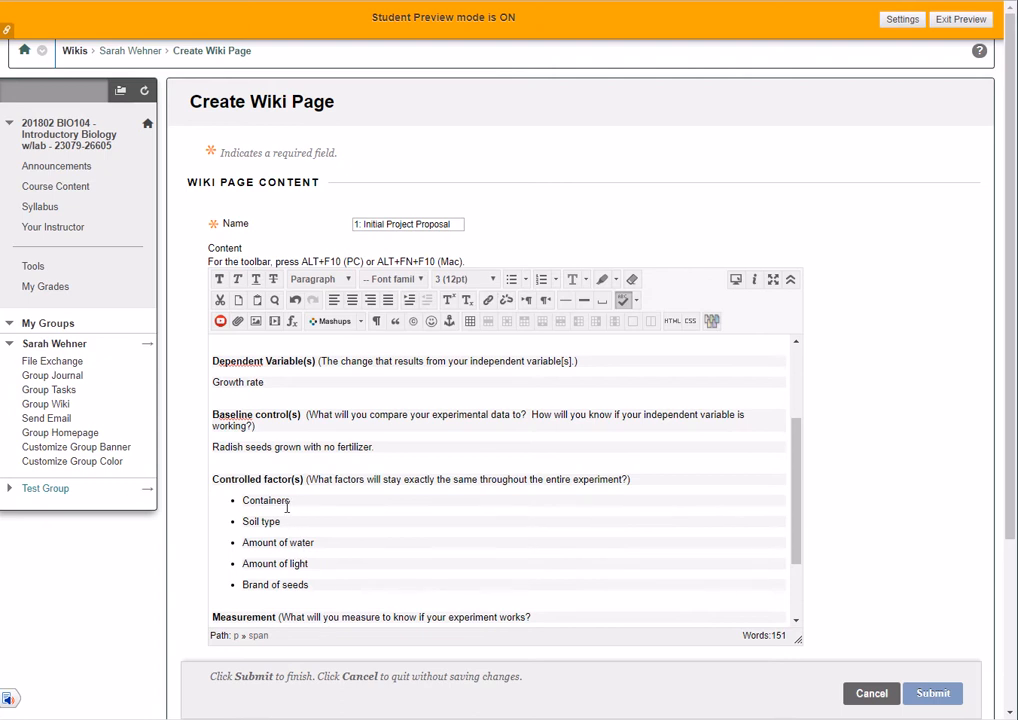
pyautogui.click(335, 585)
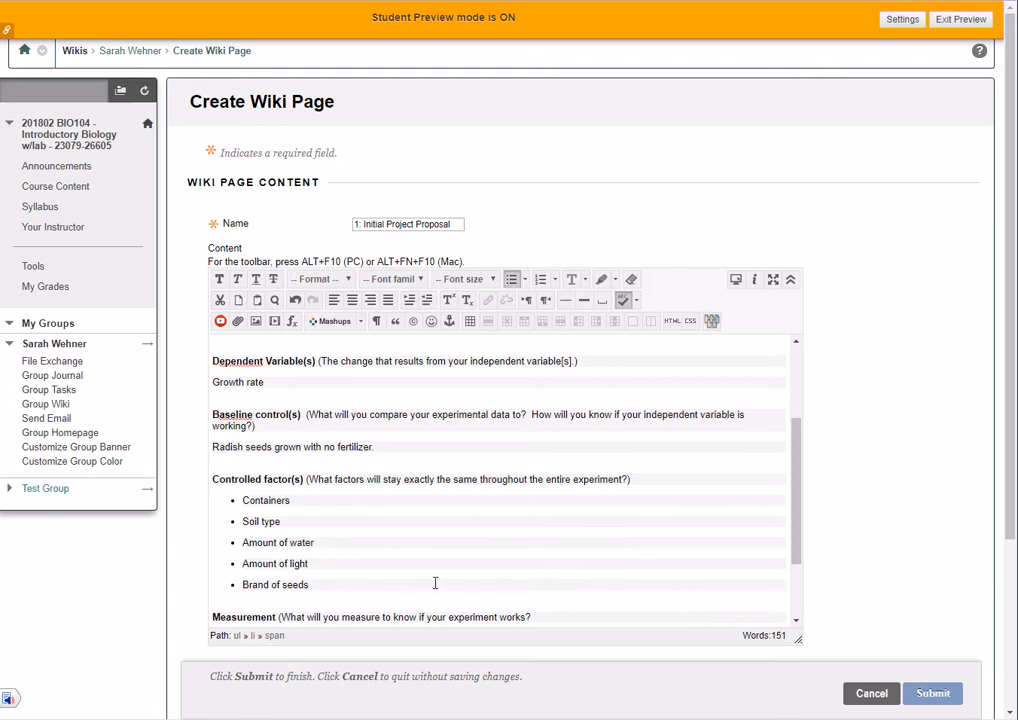
pyautogui.press('Return')
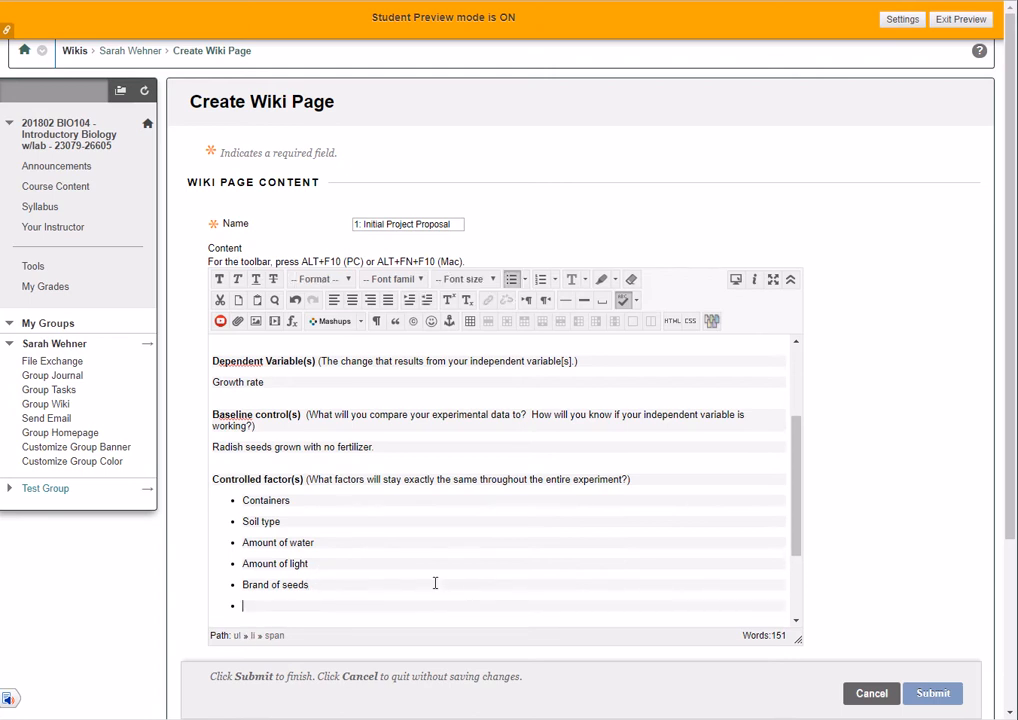
pyautogui.write('Species of seed')
# Replace the Measurement answer placeholder with "Height of the plants over time.".
pyautogui.scroll(-1, 425, 577)
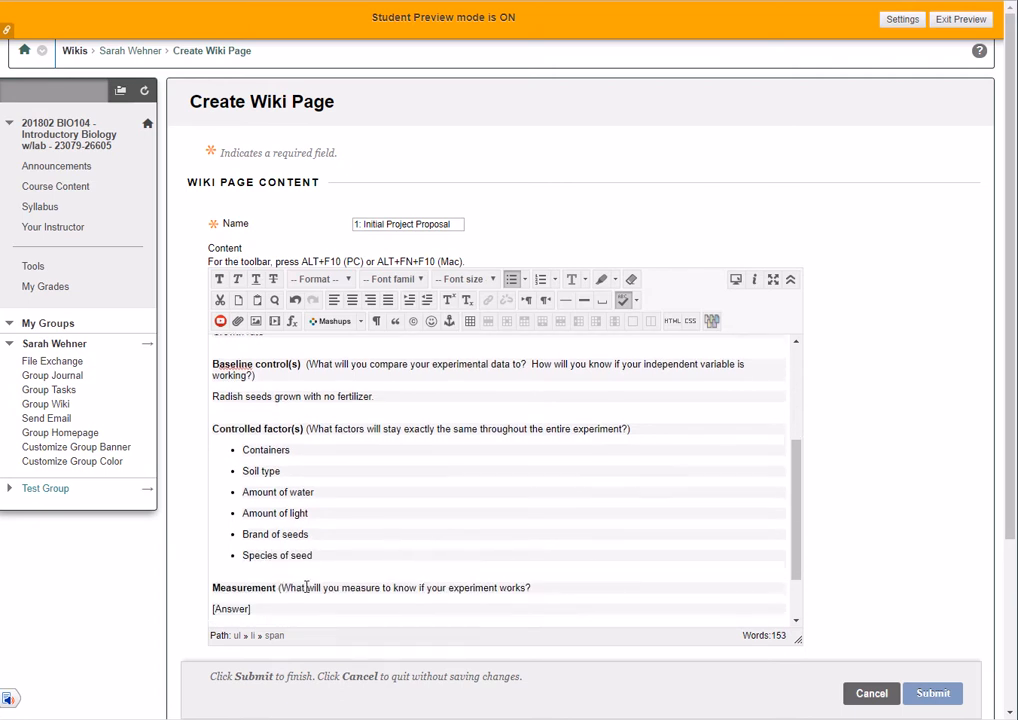
pyautogui.scroll(-1, 305, 588)
pyautogui.scroll(-1, 448, 586)
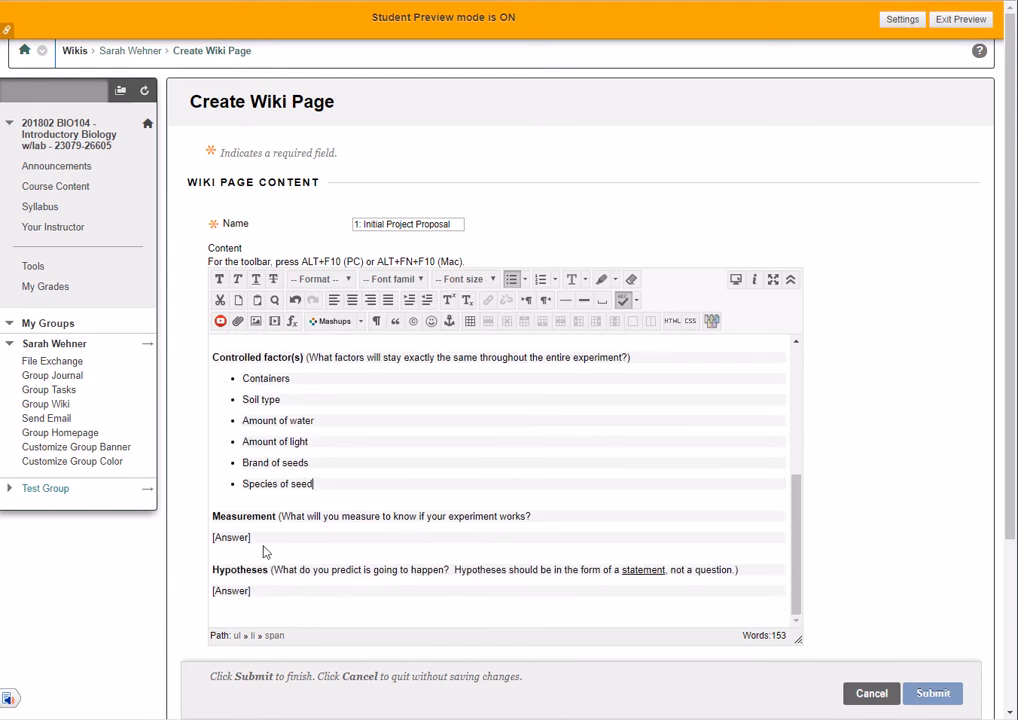
pyautogui.moveTo(258, 540); pyautogui.dragTo(195, 541)
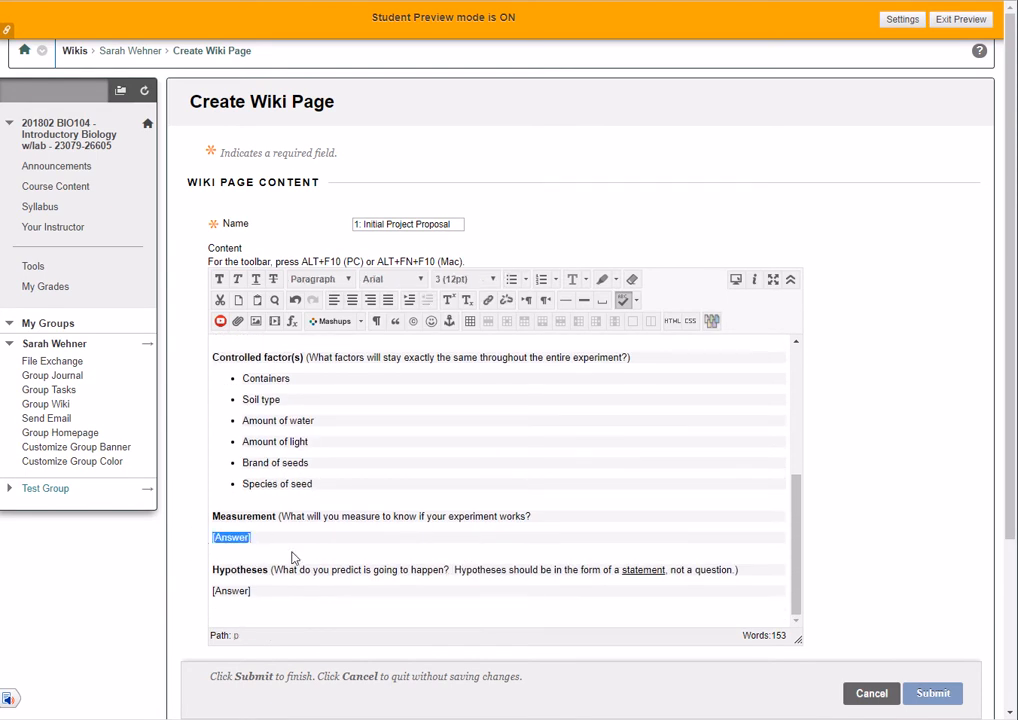
pyautogui.write('Height of the plants over time')
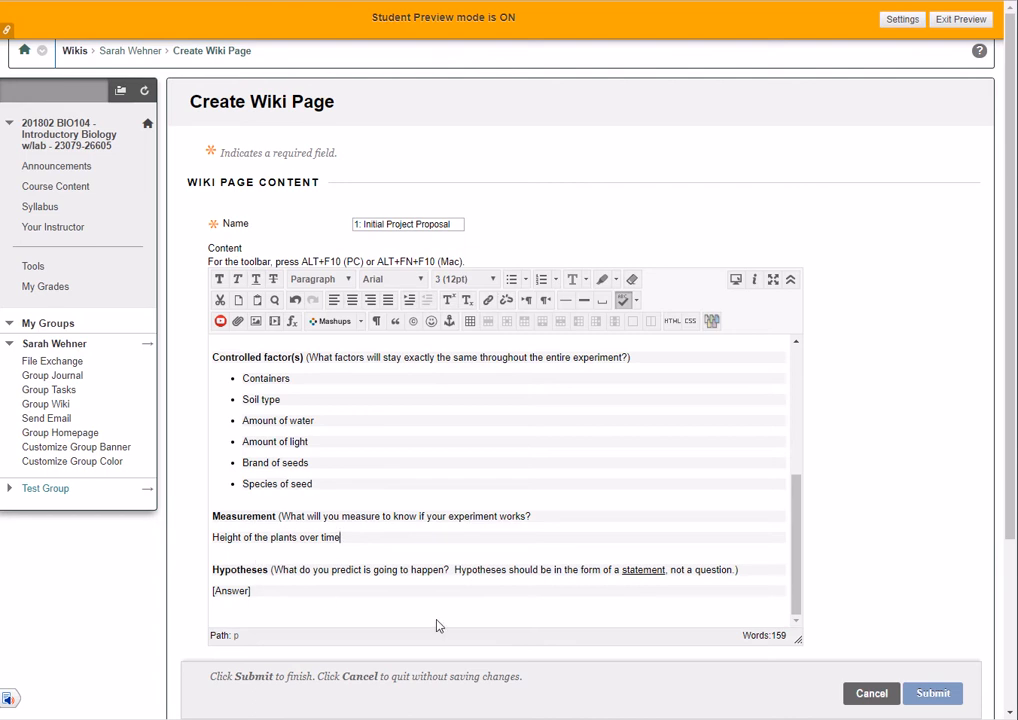
pyautogui.write('.')
# Replace the Hypotheses answer placeholder with "MiracleGro will give the seedlings the fastest growth rate.".
pyautogui.moveTo(262, 595); pyautogui.dragTo(193, 600)
pyautogui.write('Mic')
pyautogui.press('BackSpace')
pyautogui.write('racleGro will give the')
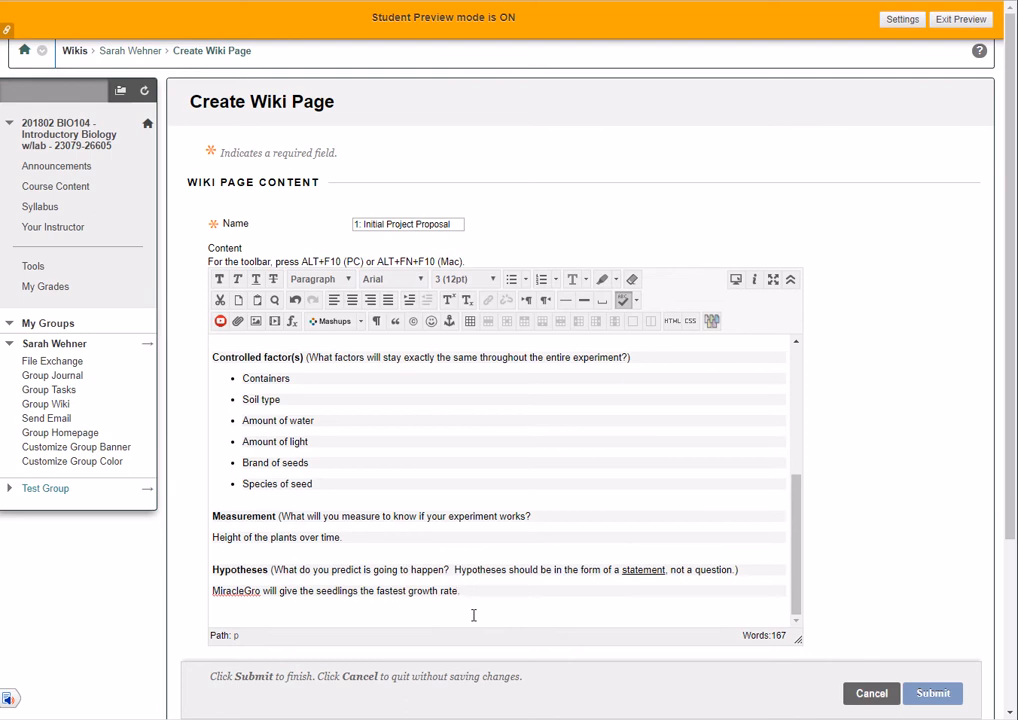
pyautogui.write('.')
# Check the hypothesis against its heading's instructions and the research question, and submit the wiki page.
pyautogui.moveTo(273, 570); pyautogui.dragTo(740, 570)
pyautogui.doubleClick(644, 570)
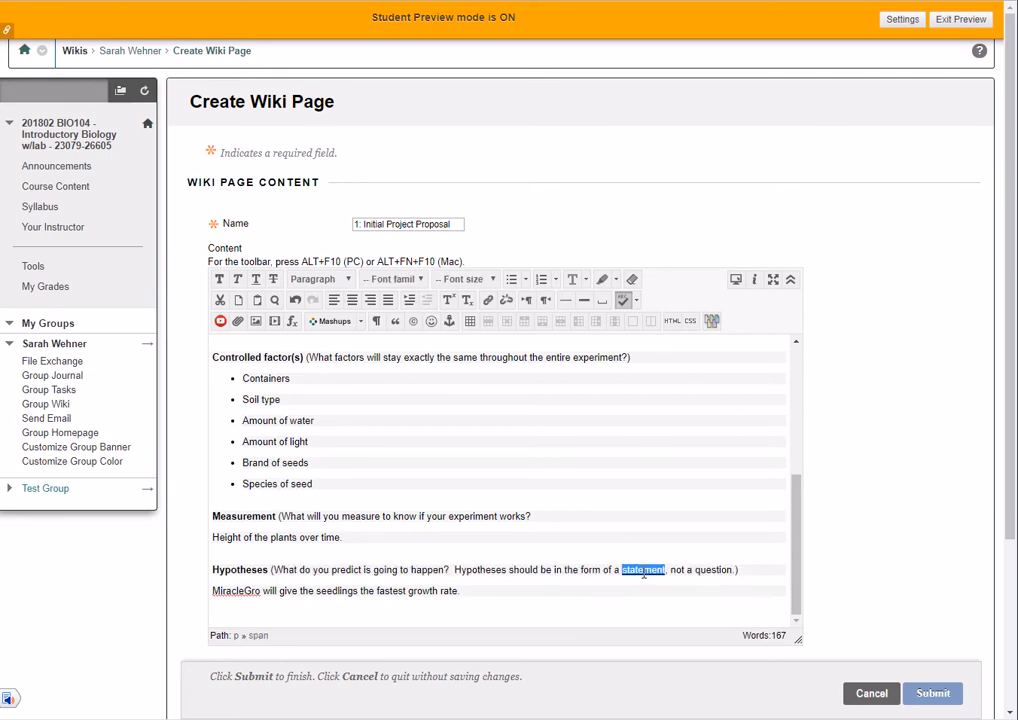
pyautogui.doubleClick(711, 570)
pyautogui.scroll(5, 700, 575)
pyautogui.moveTo(453, 365); pyautogui.dragTo(216, 364)
pyautogui.click(488, 435)
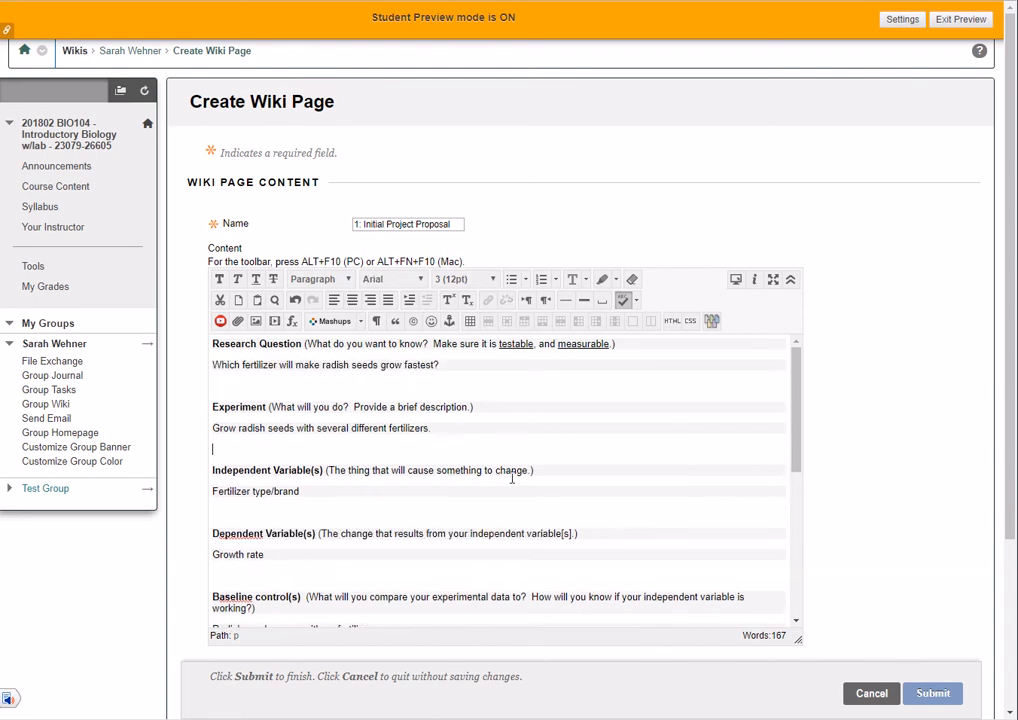
pyautogui.scroll(-10, 530, 532)
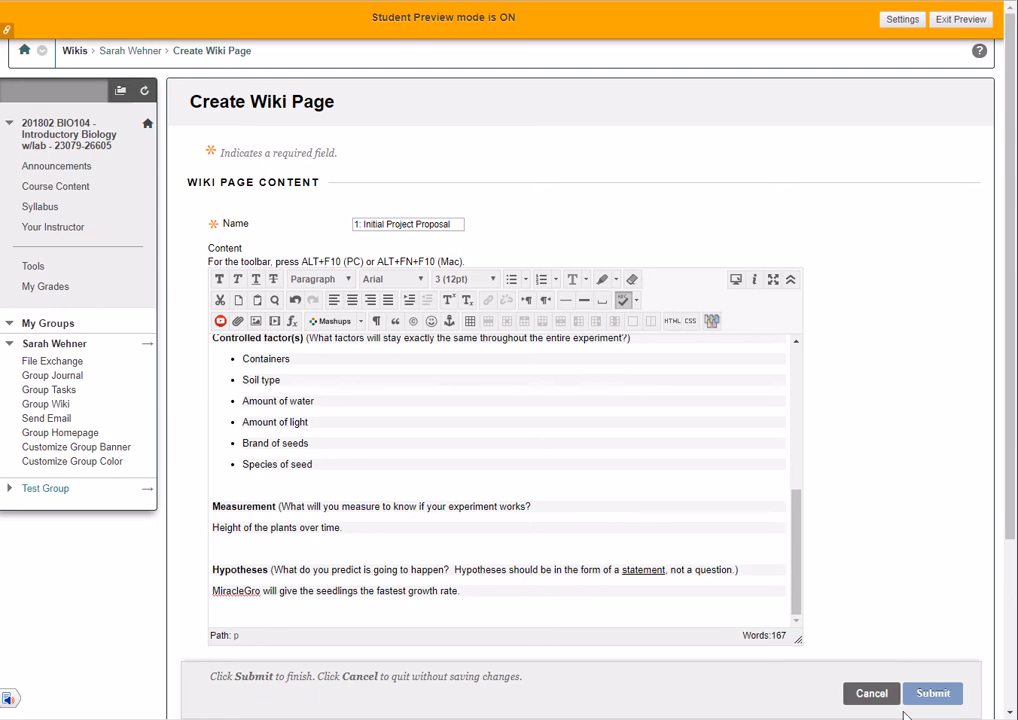
pyautogui.click(938, 697)
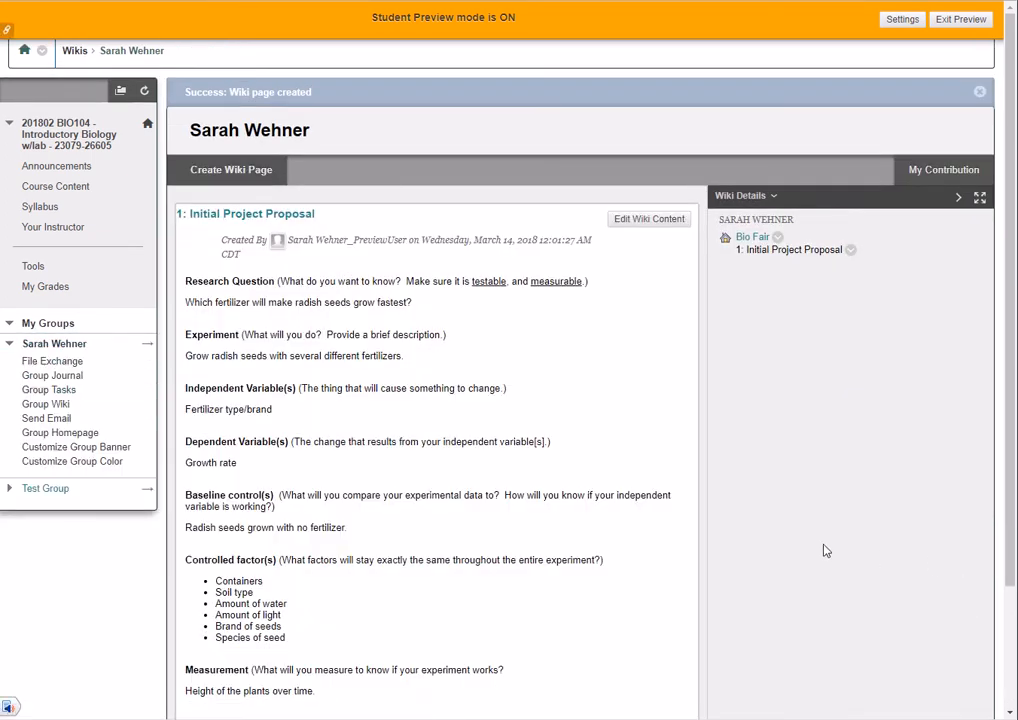
# Review the published proposal from the research question through the hypotheses.
pyautogui.scroll(-3, 520, 468)
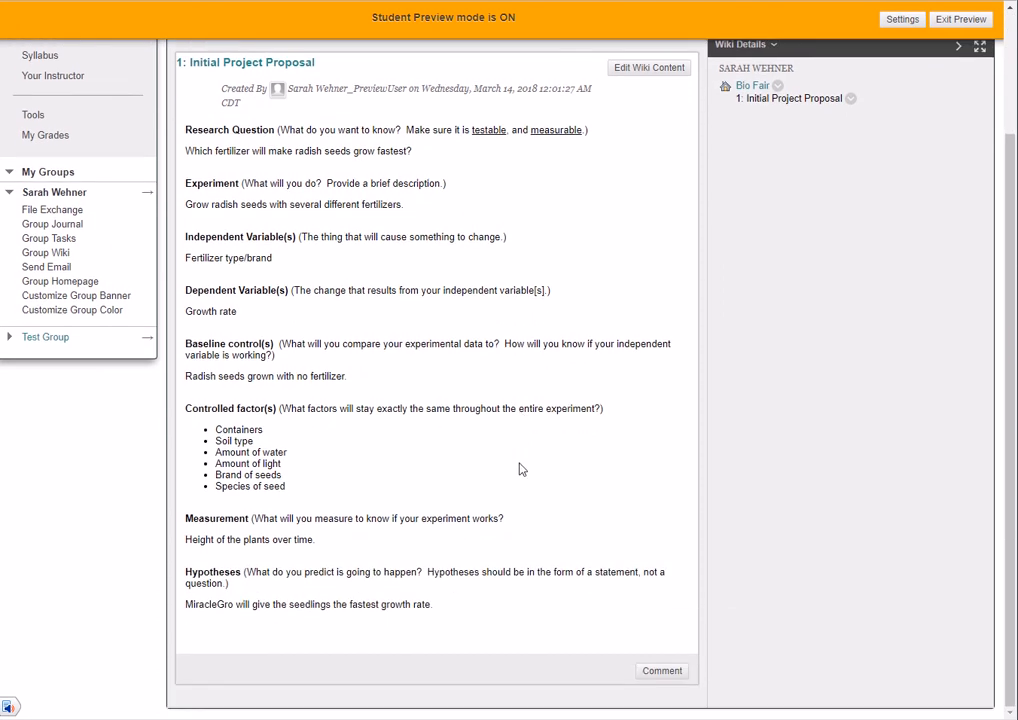
pyautogui.scroll(3, 531, 513)
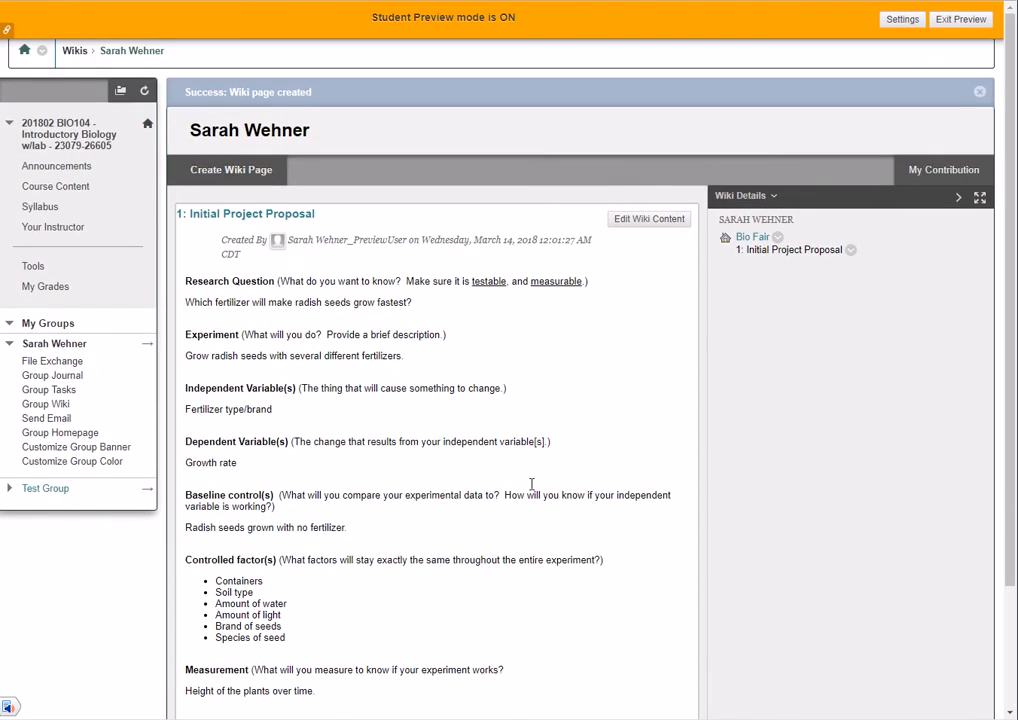
pyautogui.moveTo(185, 280); pyautogui.dragTo(566, 295)
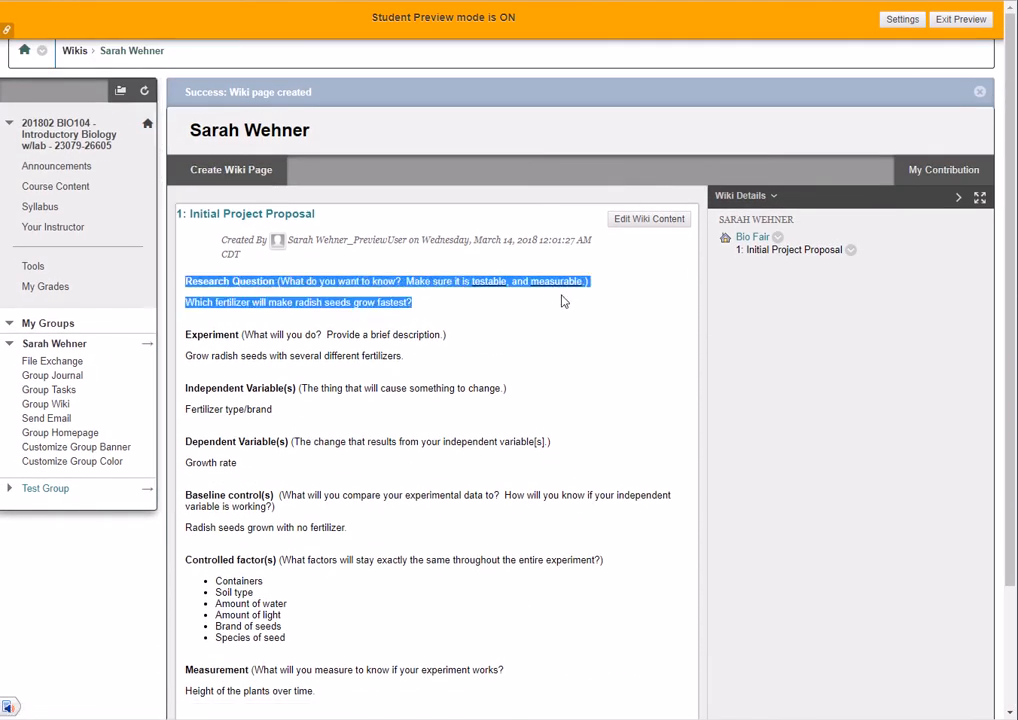
pyautogui.click(505, 331)
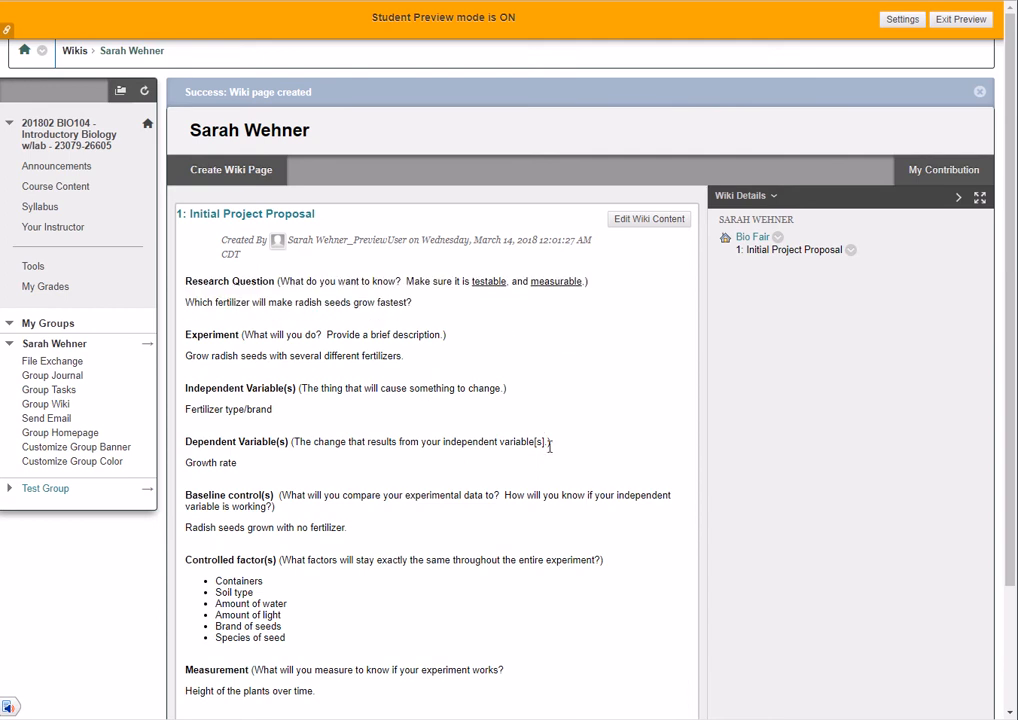
pyautogui.scroll(-3, 525, 470)
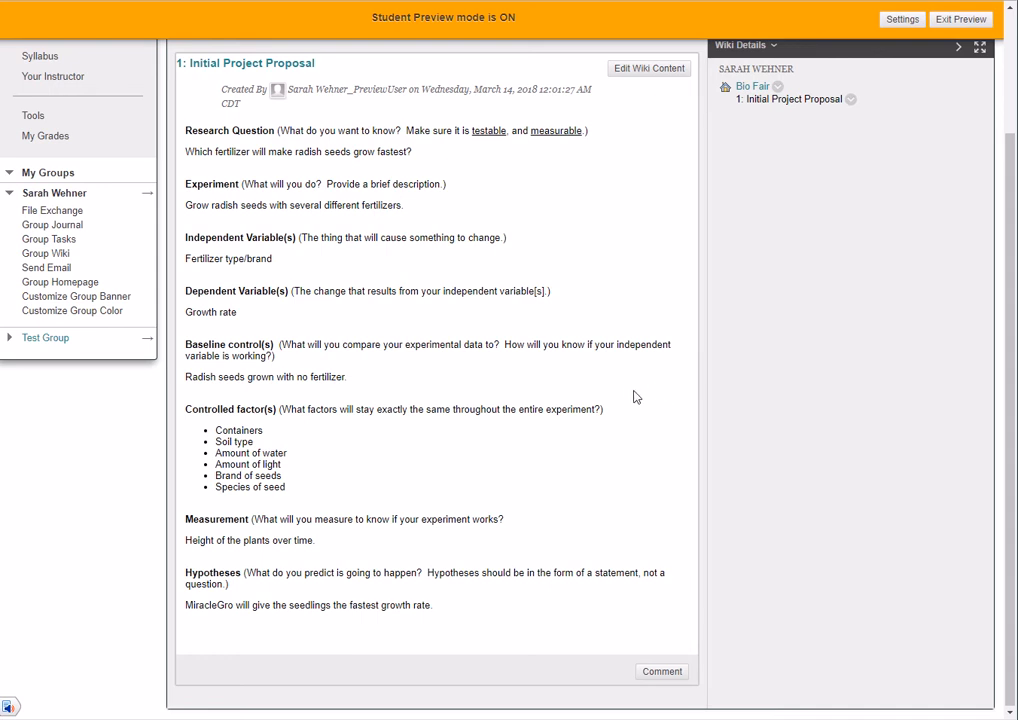
pyautogui.scroll(3, 586, 343)
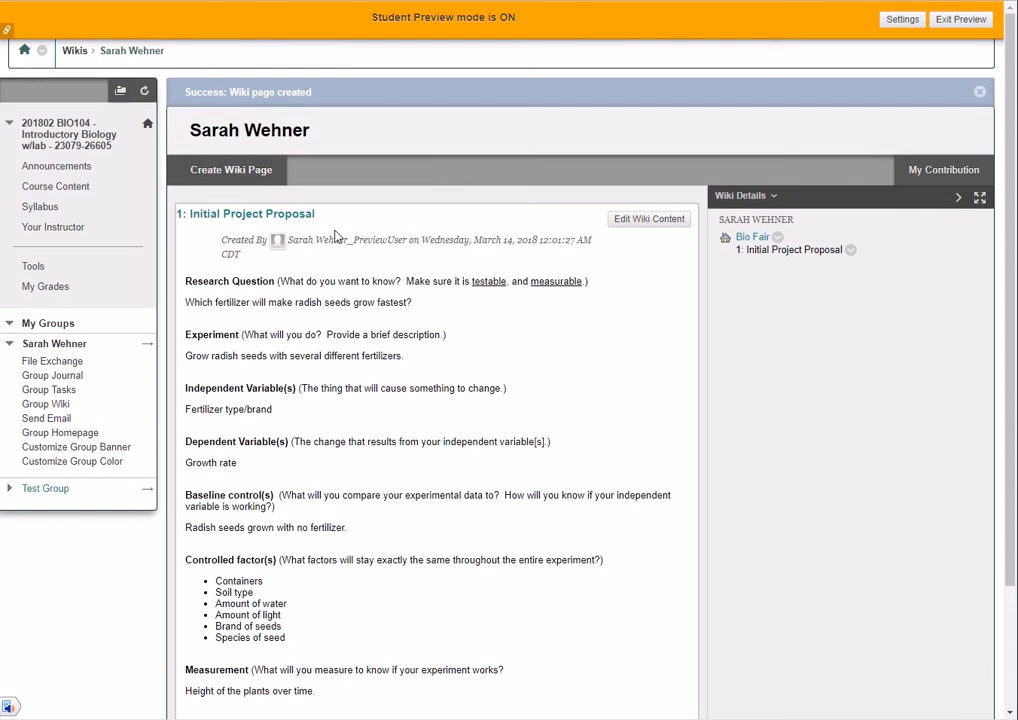
# Locate the proposal's title and its Wiki Details entry, and view the options available for that entry without choosing one.
pyautogui.moveTo(315, 213); pyautogui.dragTo(178, 213)
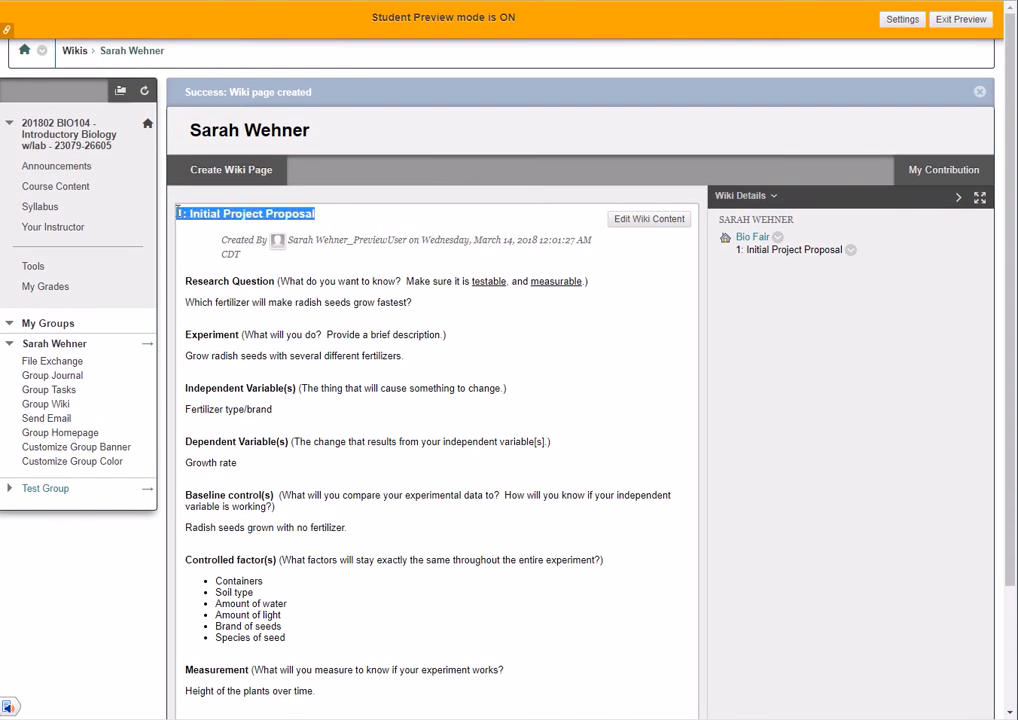
pyautogui.click(348, 216)
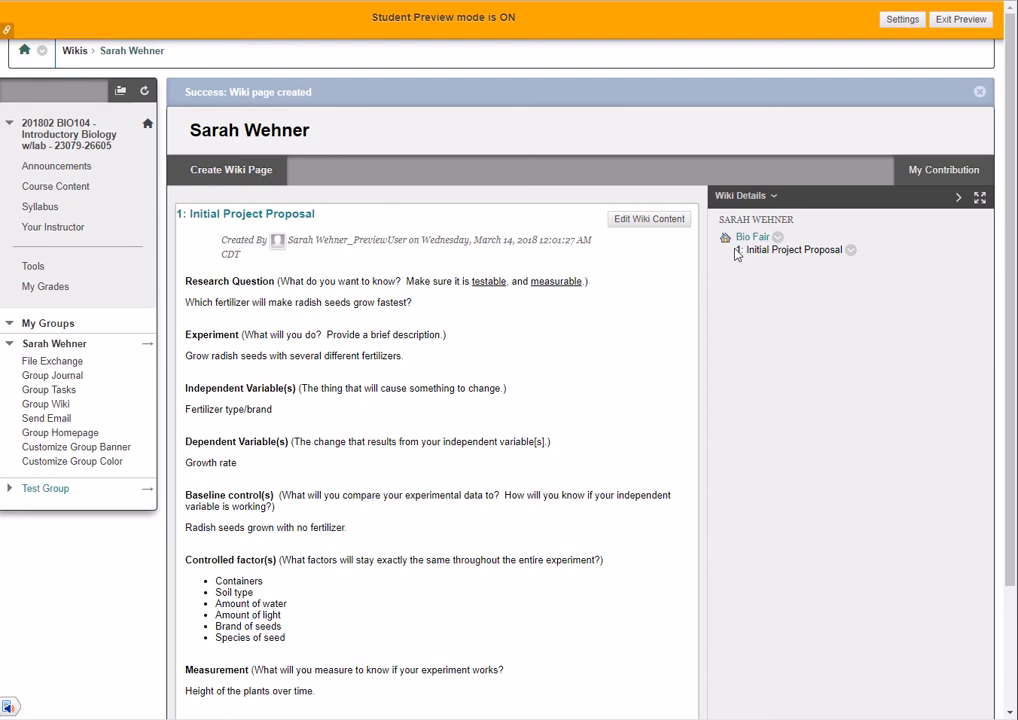
pyautogui.moveTo(757, 250); pyautogui.dragTo(850, 252)
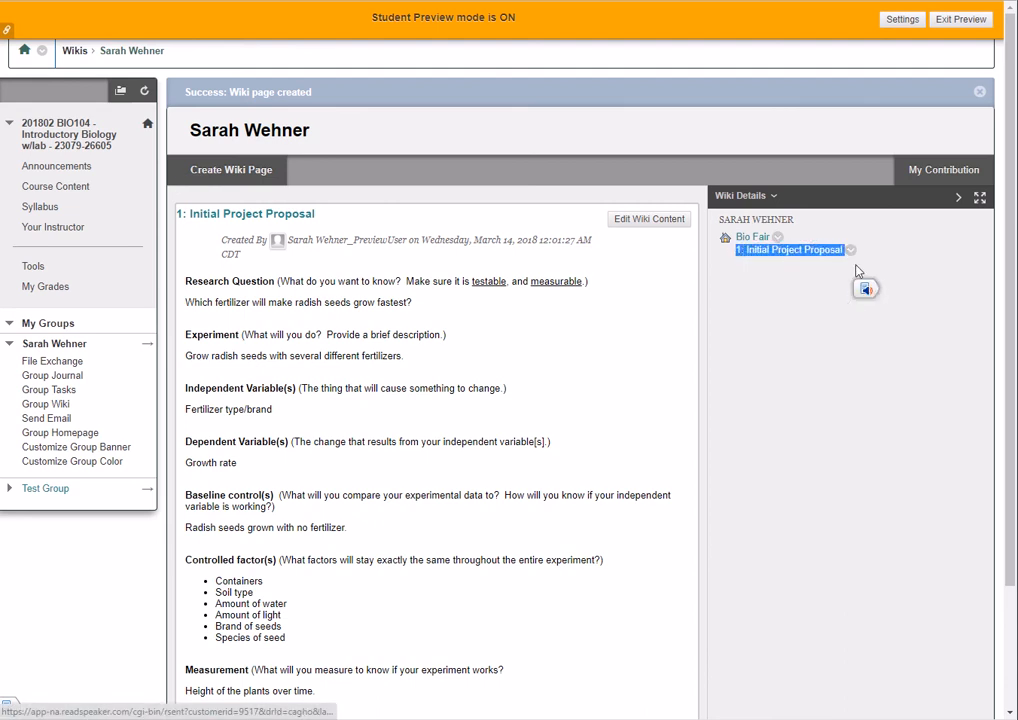
pyautogui.click(851, 251)
pyautogui.click(851, 251)
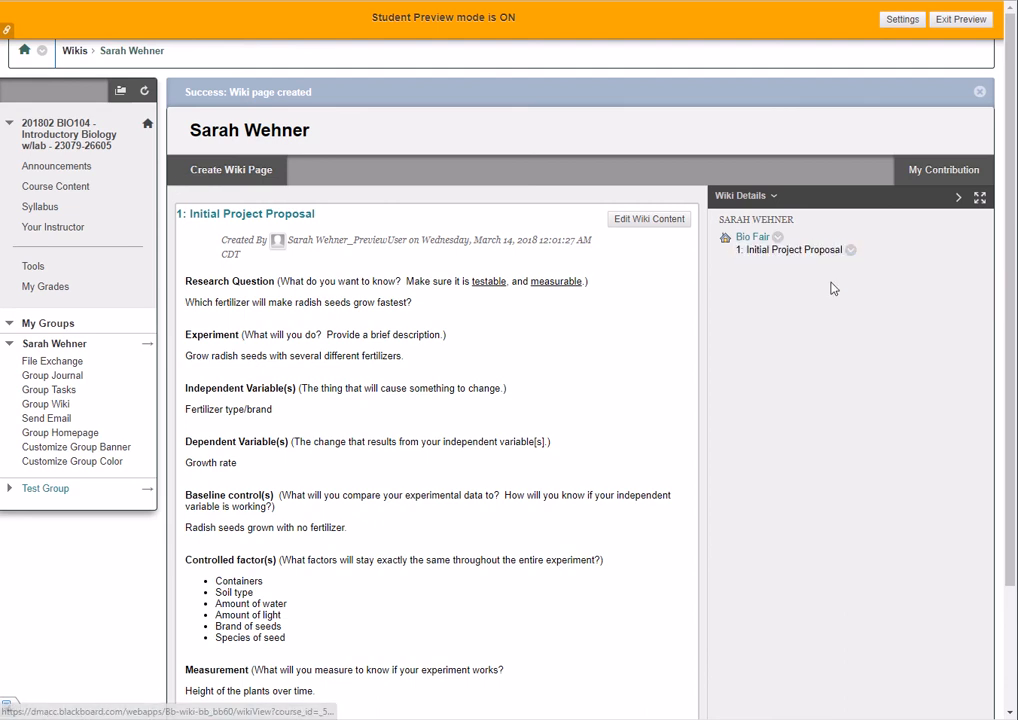
pyautogui.click(851, 251)
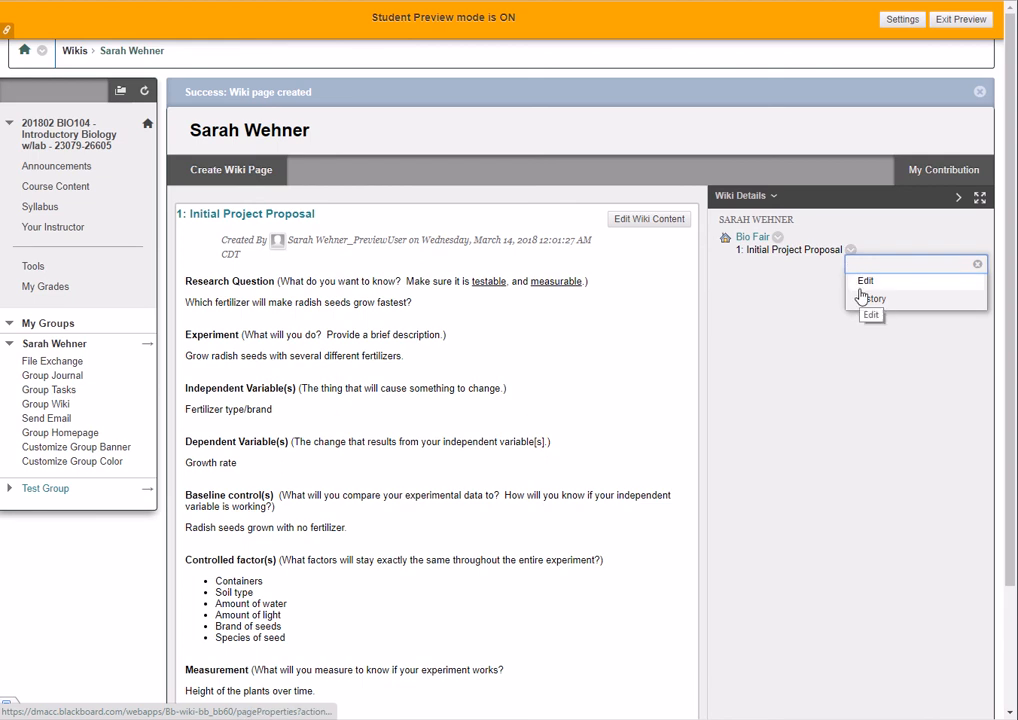
pyautogui.click(768, 296)
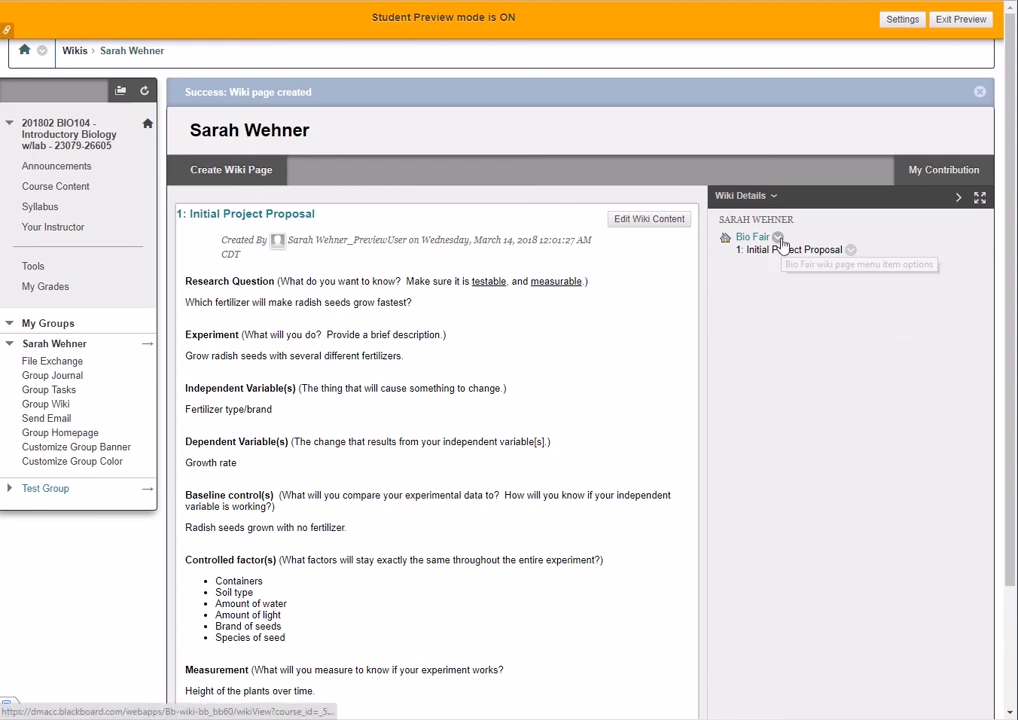
# View the options available for the Bio Fair entry without choosing one, and open the Bio Fair wiki page.
pyautogui.click(778, 242)
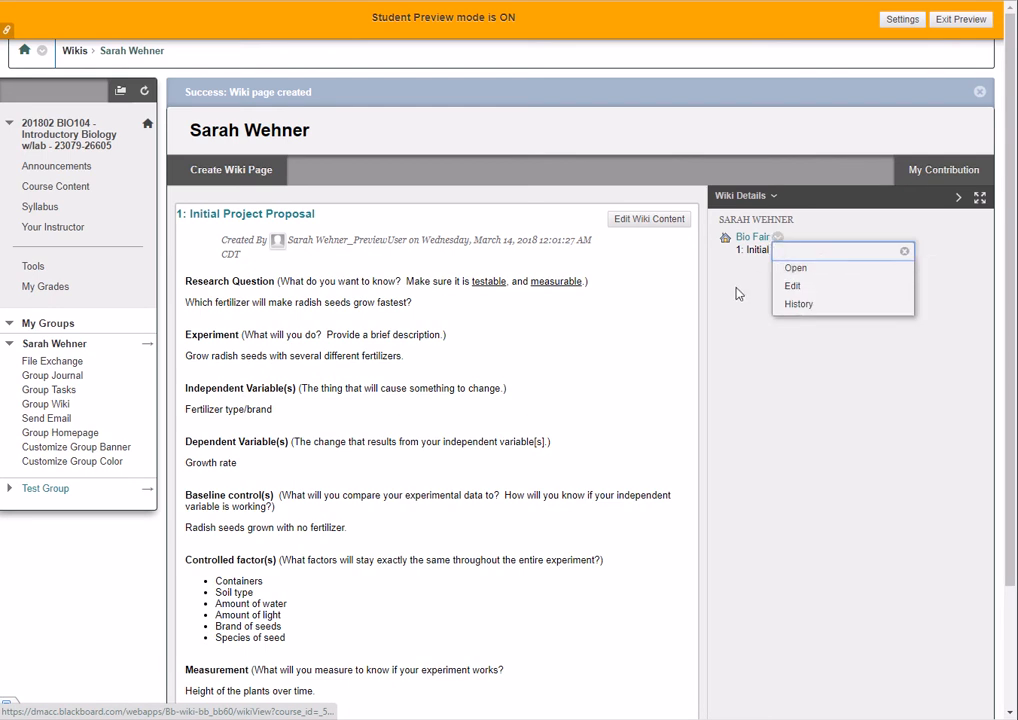
pyautogui.click(740, 281)
pyautogui.click(755, 241)
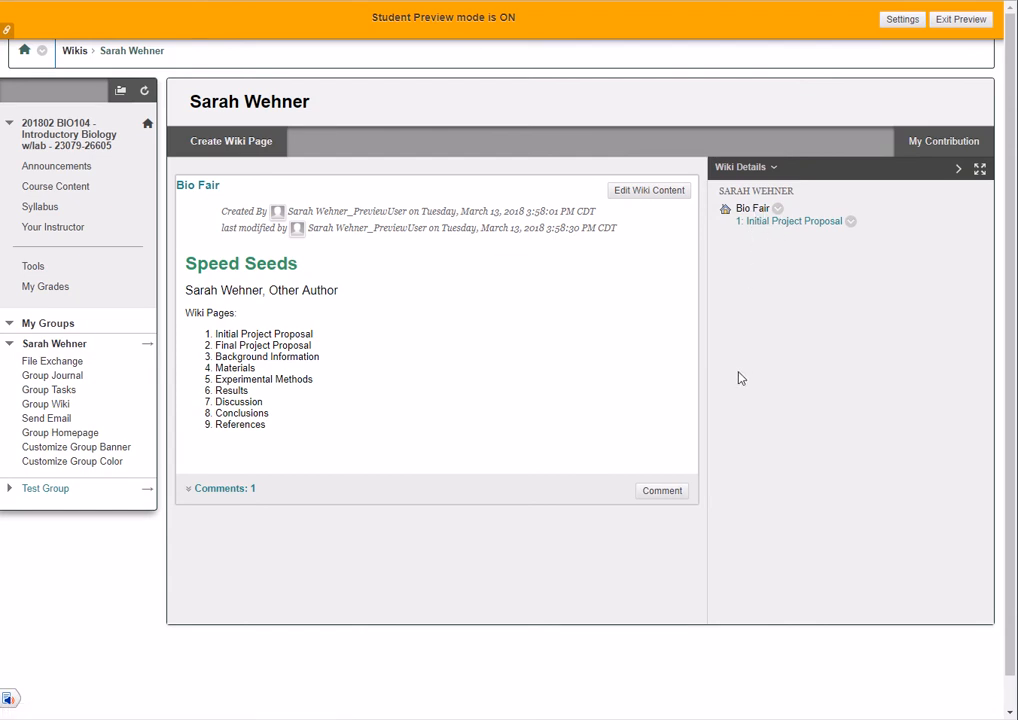
# Open the "1: Initial Project Proposal" wiki page and look through it down to the hypotheses.
pyautogui.click(750, 222)
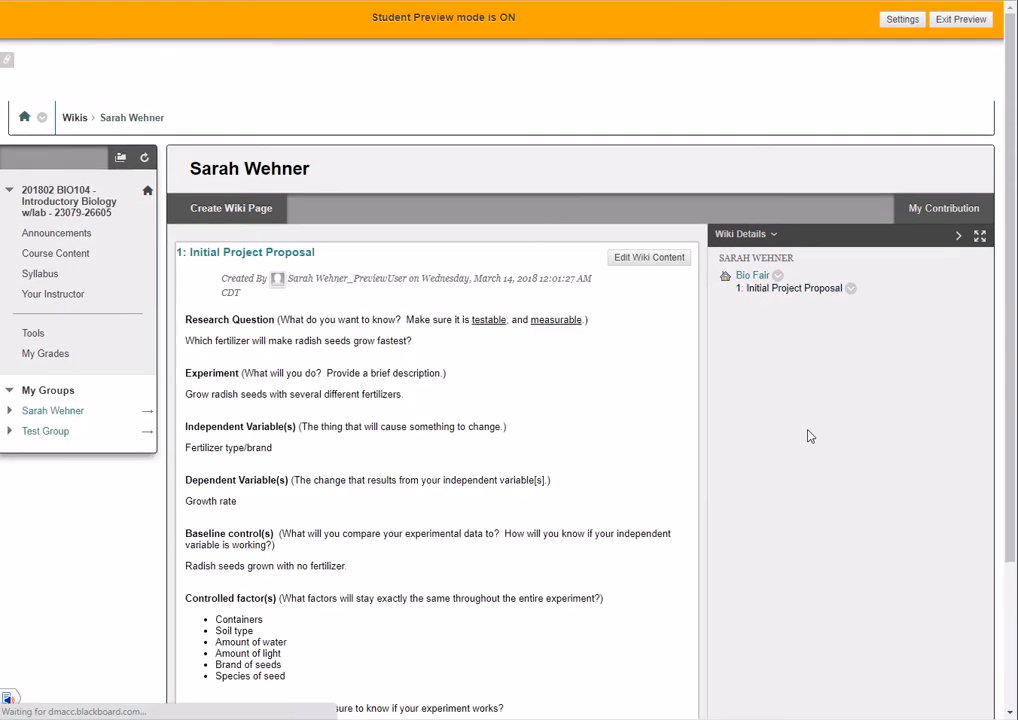
pyautogui.scroll(-2, 632, 381)
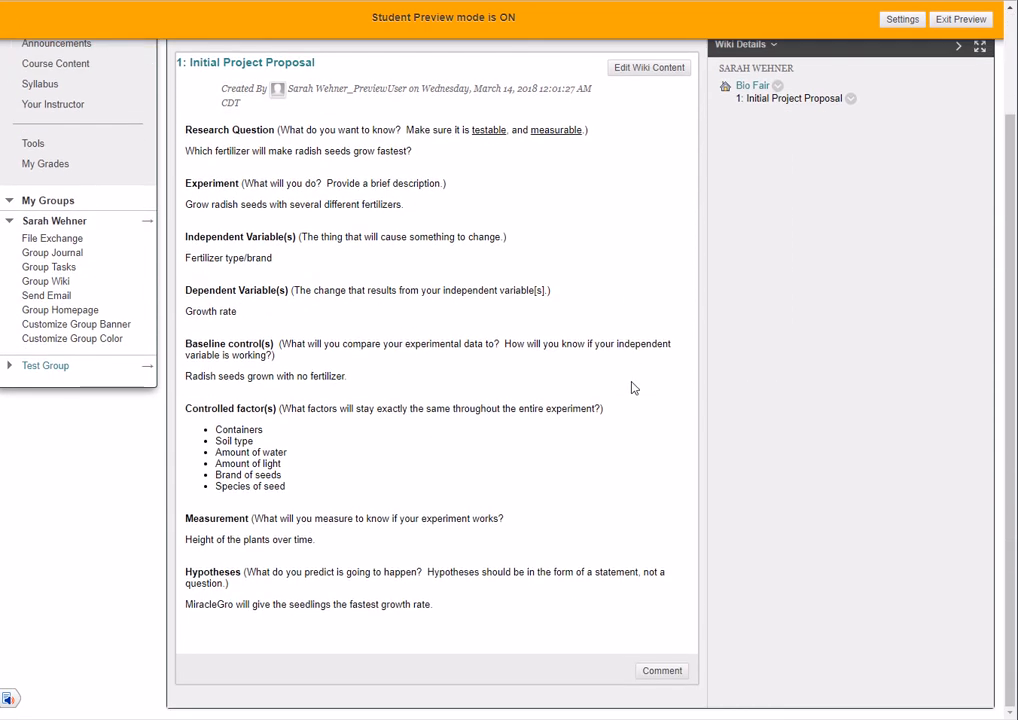
pyautogui.scroll(2, 632, 385)
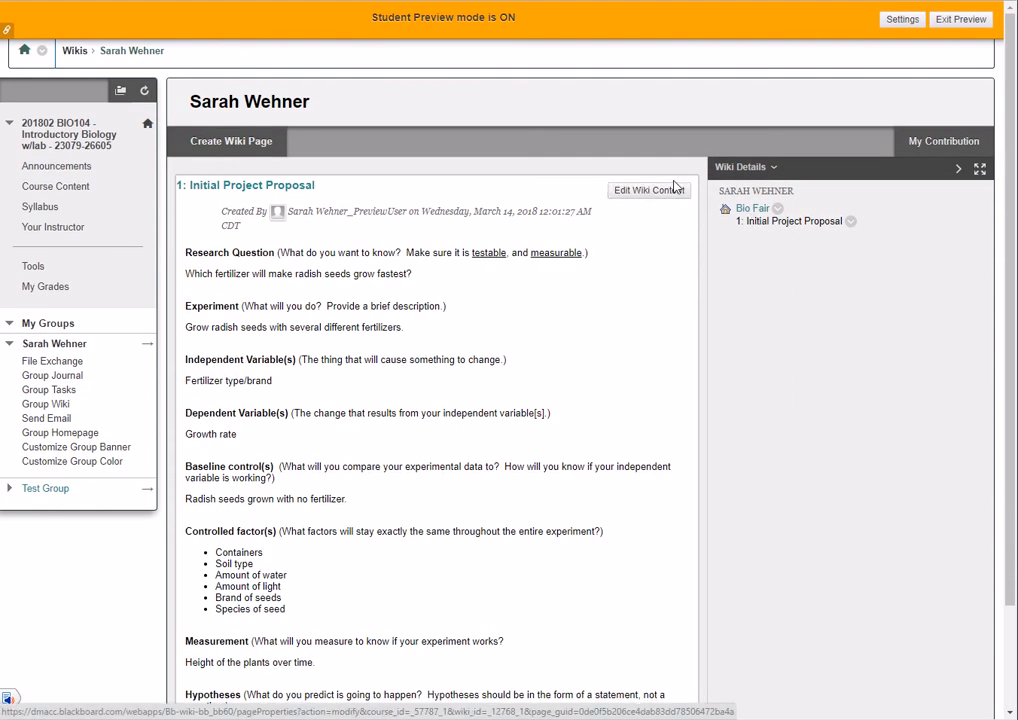
# View the options for the proposal's Wiki Details entry without choosing one, and return to the Bio Fair page.
pyautogui.click(850, 221)
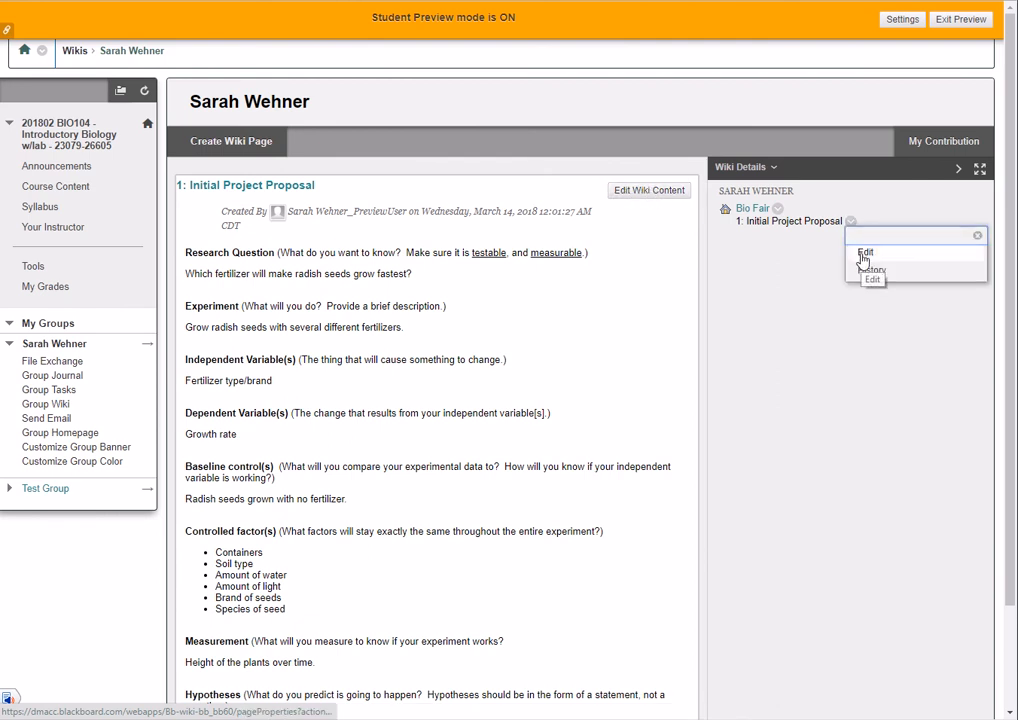
pyautogui.click(796, 259)
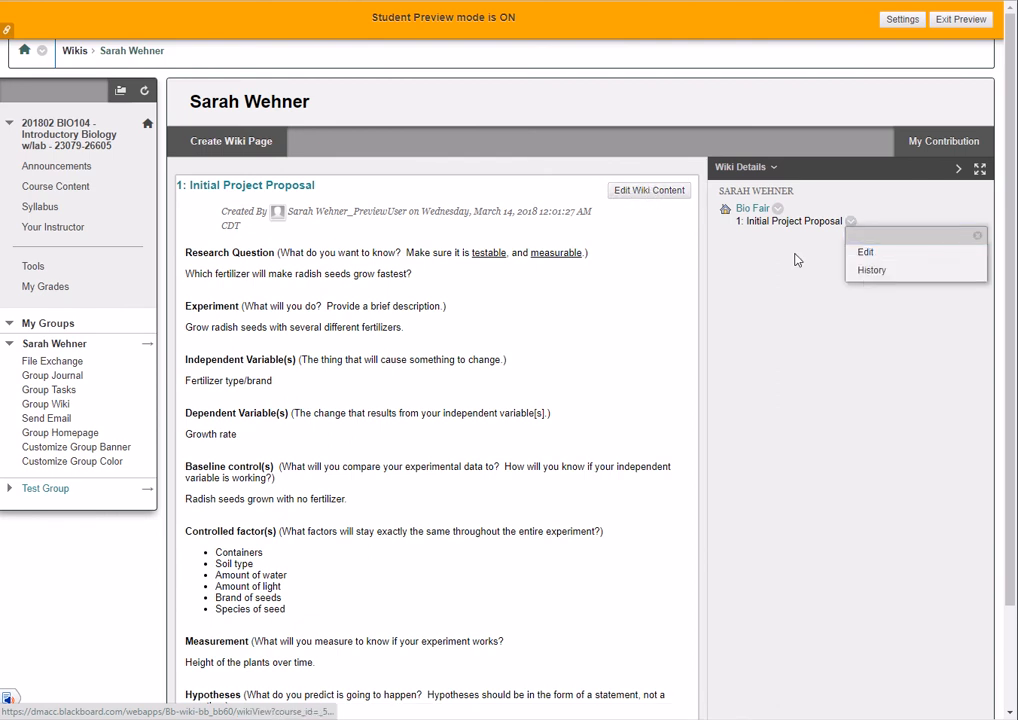
pyautogui.click(745, 210)
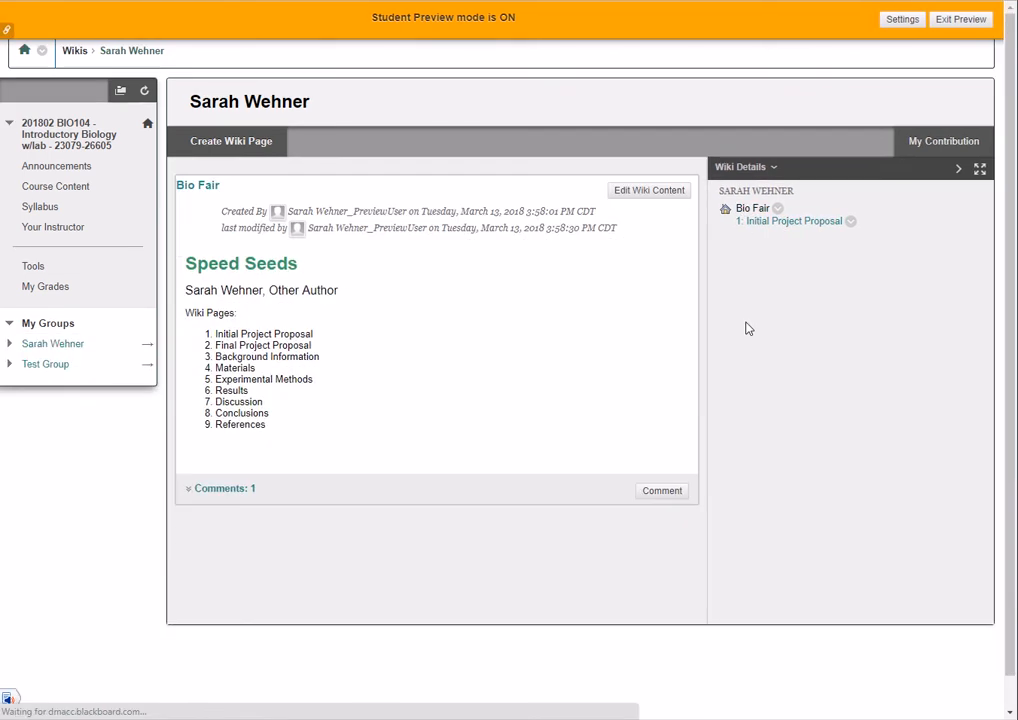
# Reopen the "1: Initial Project Proposal" page and review all its sections from the research question to the hypotheses.
pyautogui.click(762, 222)
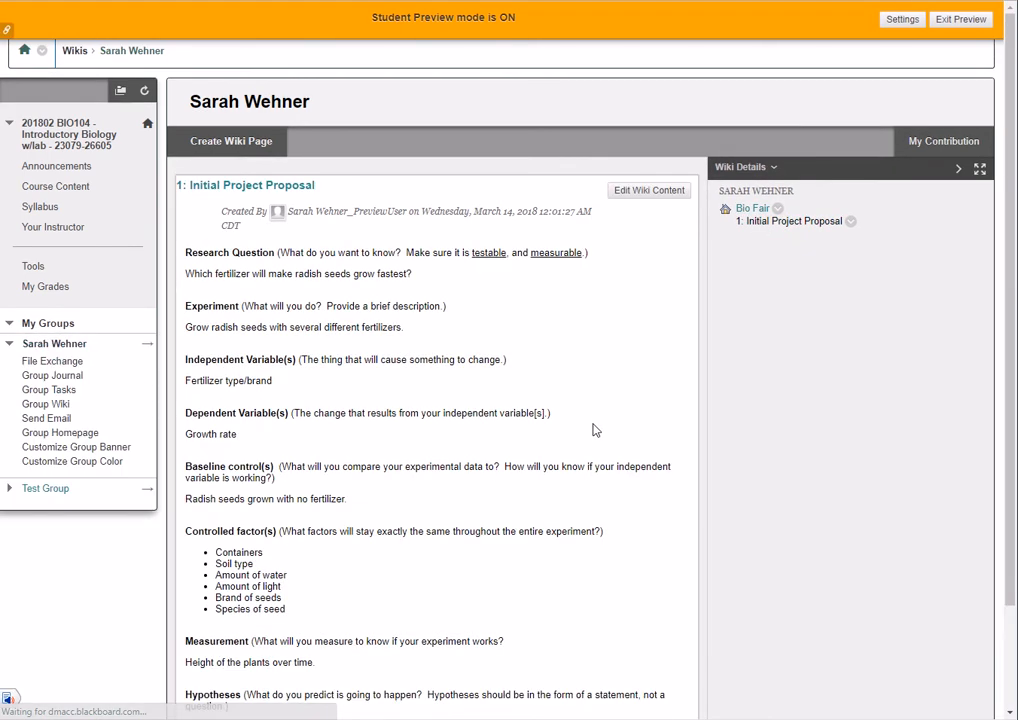
pyautogui.scroll(-3, 593, 427)
pyautogui.scroll(3, 695, 455)
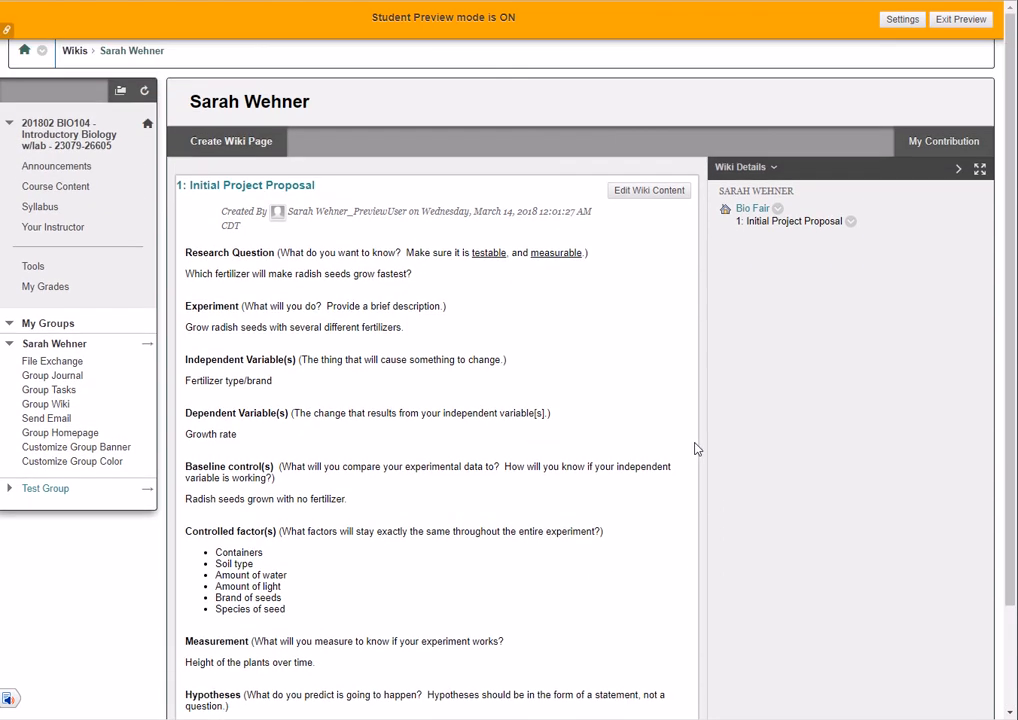
pyautogui.scroll(-3, 692, 440)
pyautogui.scroll(1, 688, 440)
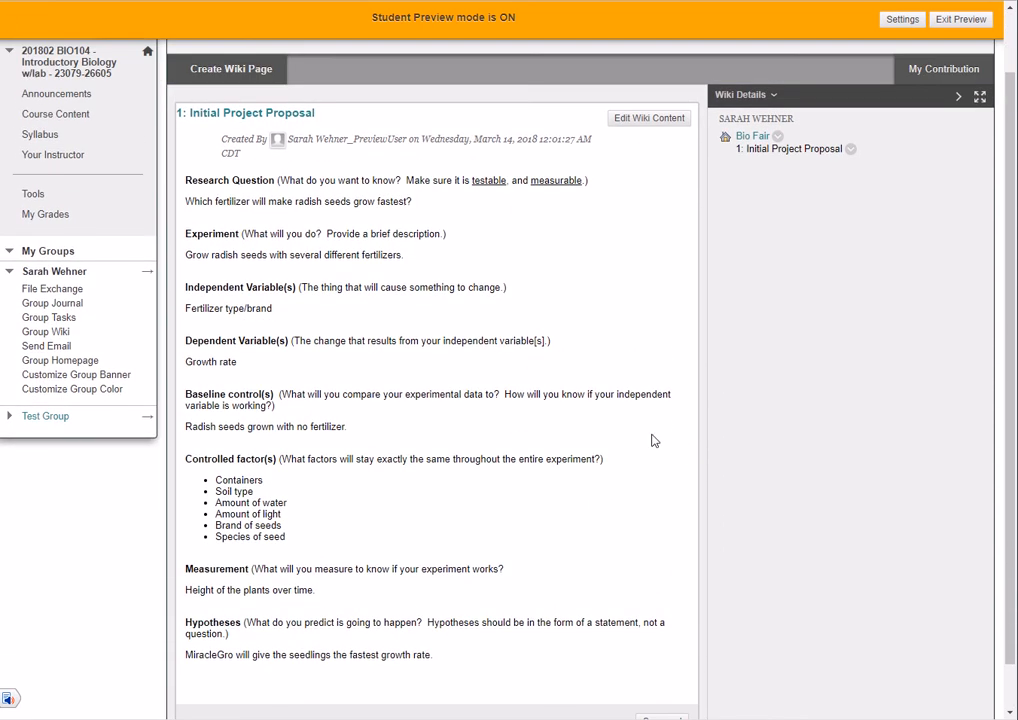